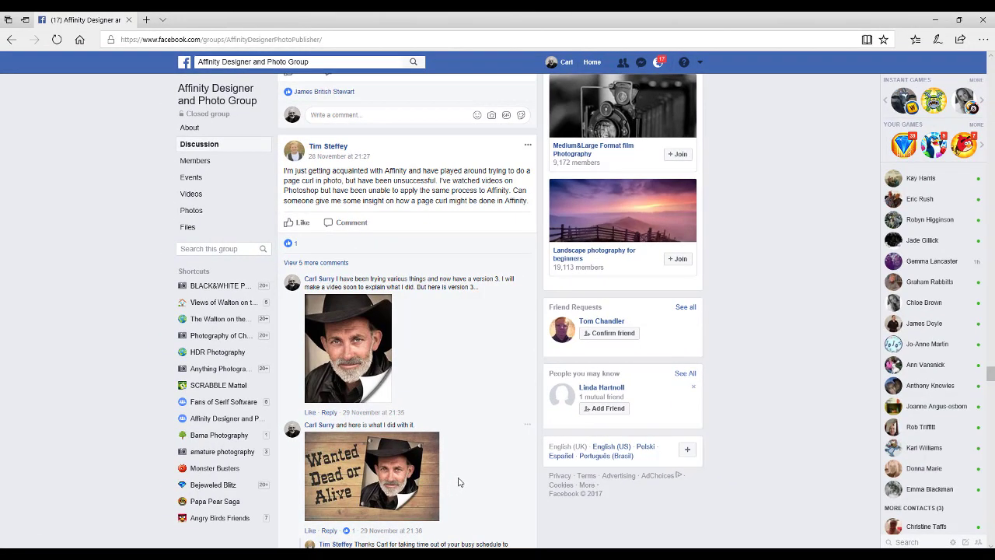
# - Zoom in and out on the cowboy page-curl example, then switch to the motocross-2549359.jpg document
pyautogui.moveTo(342, 554)
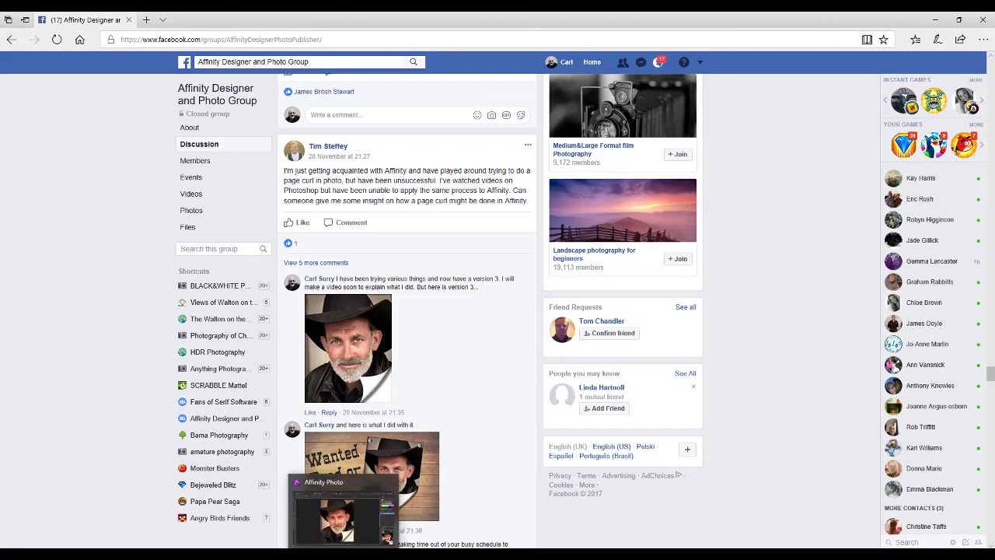
pyautogui.click(342, 517)
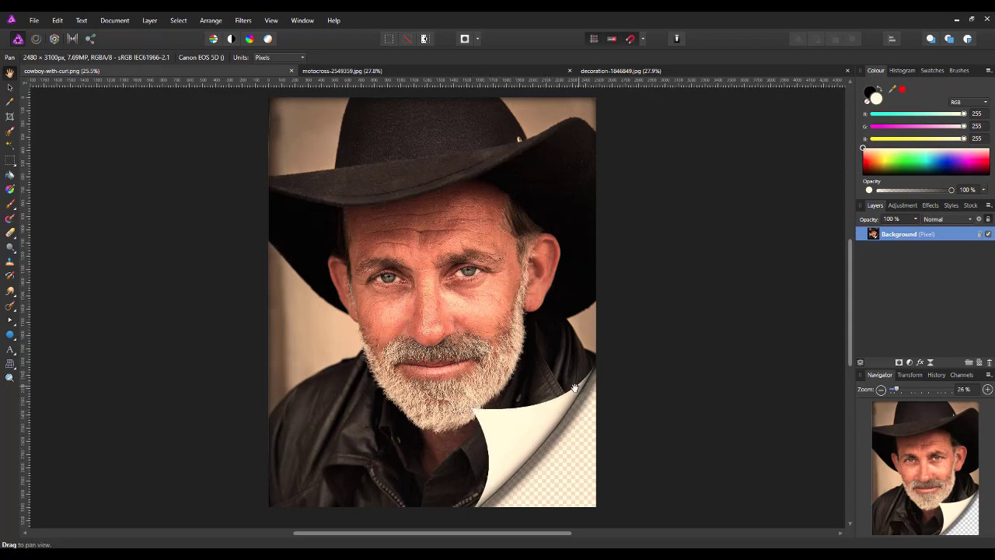
pyautogui.scroll(6, 490, 449)
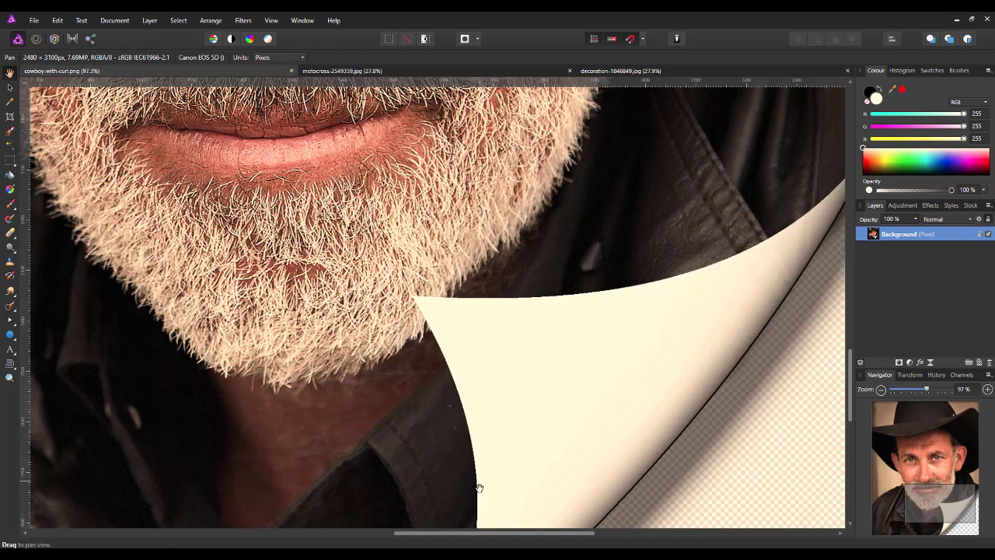
pyautogui.scroll(-6, 479, 483)
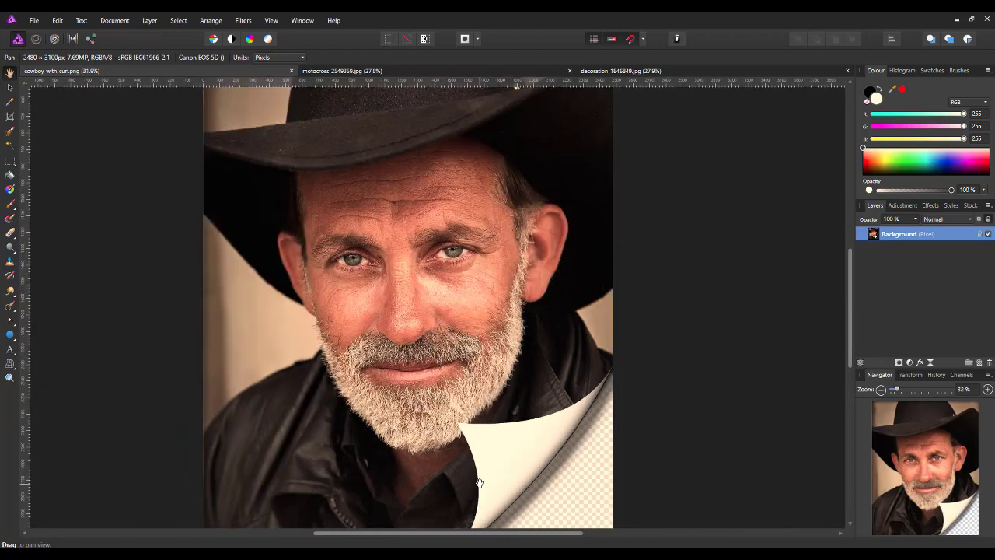
pyautogui.scroll(-1, 479, 482)
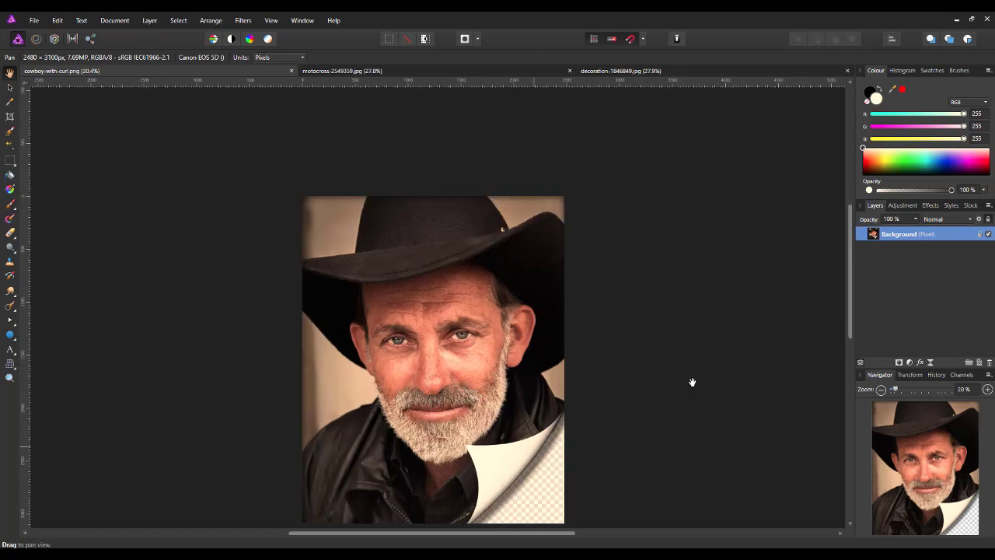
pyautogui.moveTo(852, 255); pyautogui.dragTo(851, 276)
pyautogui.scroll(1, 766, 318)
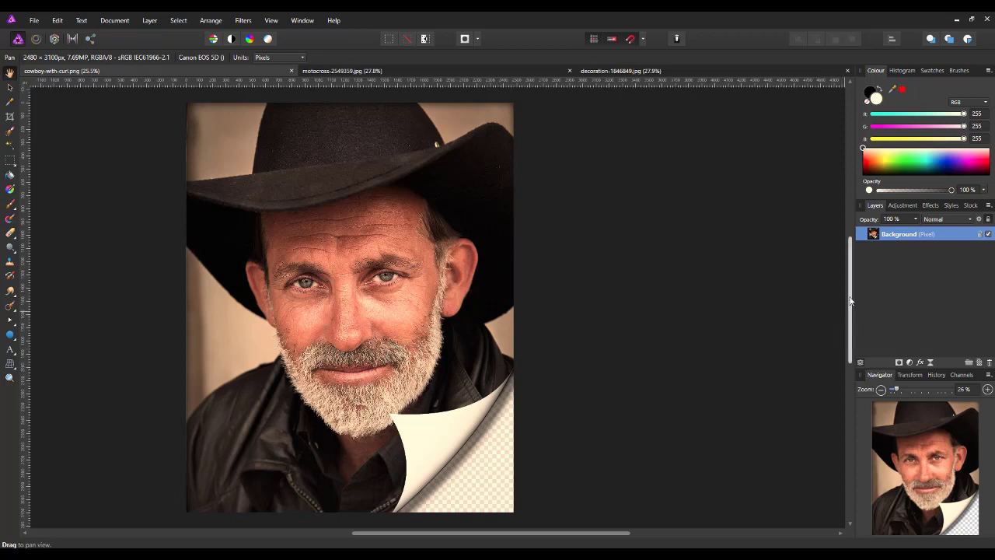
pyautogui.hscroll(-2, 850, 301)
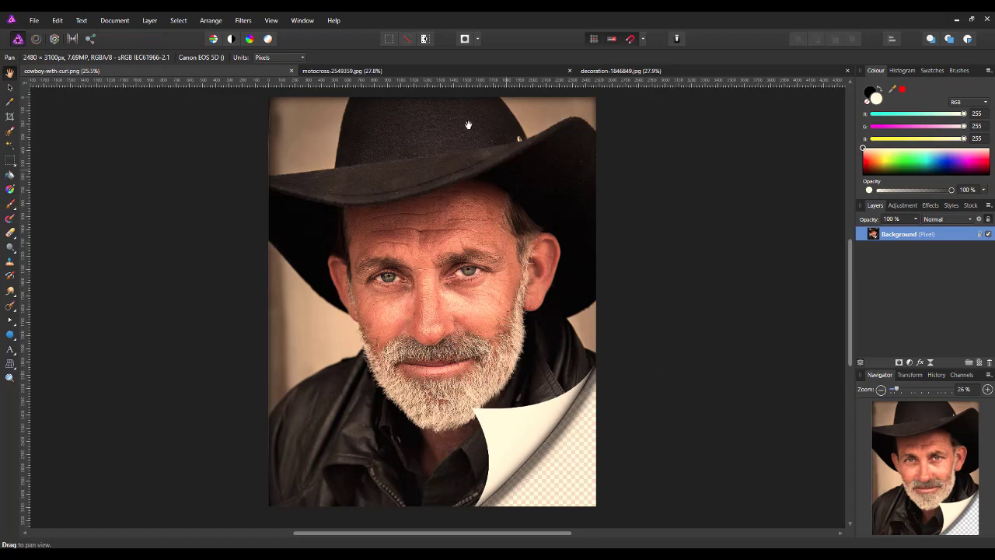
pyautogui.click(423, 71)
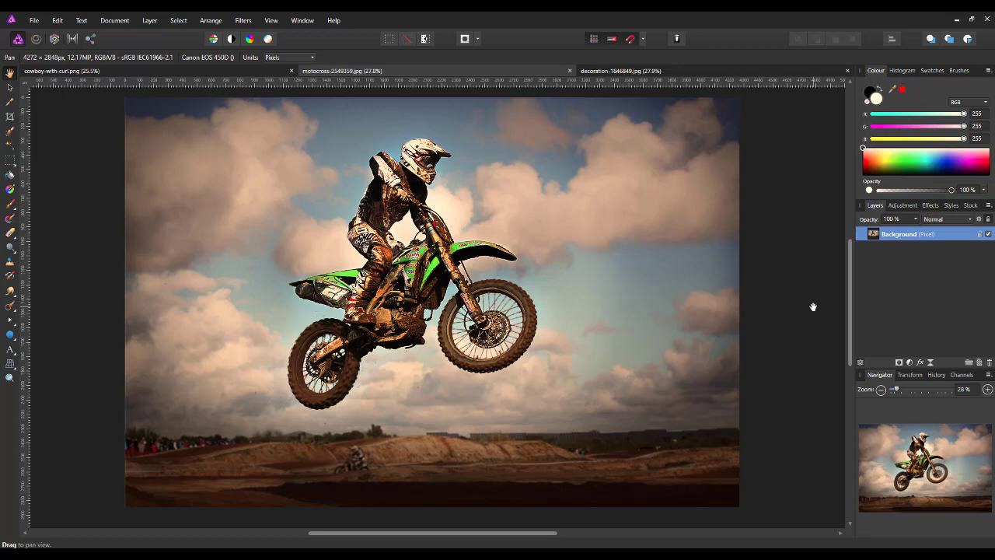
# - Duplicate the motocross Background layer and add a new empty Pixel layer on top
pyautogui.rightClick(922, 235)
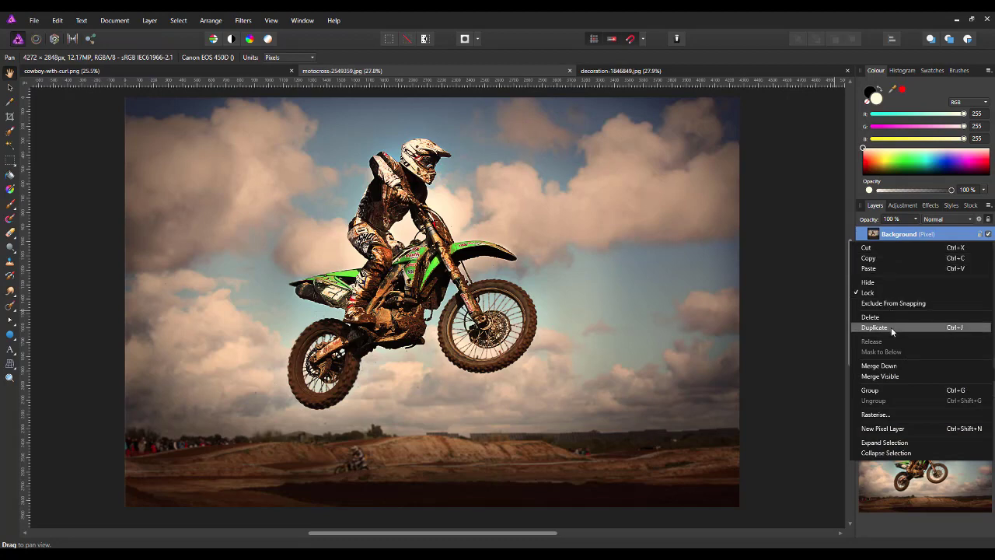
pyautogui.click(891, 327)
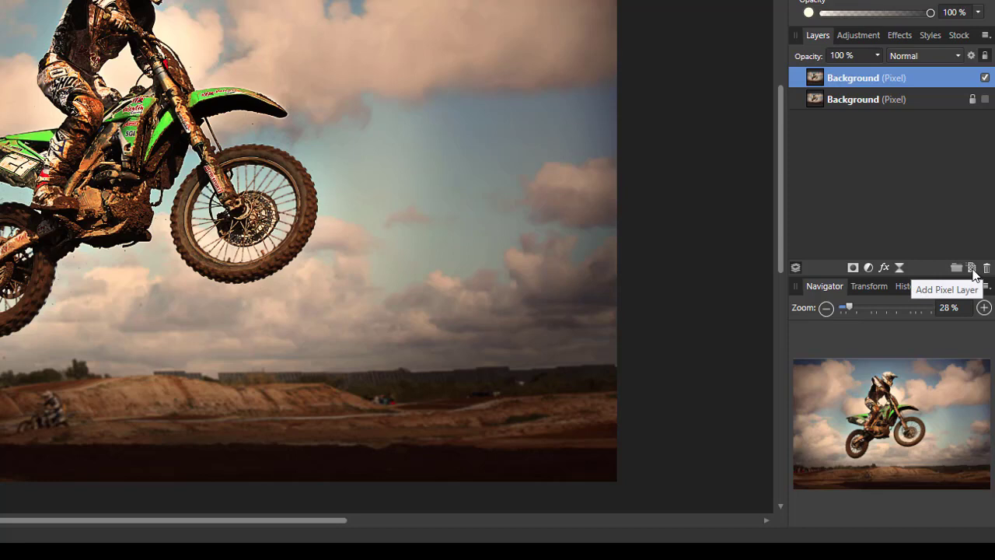
pyautogui.click(971, 269)
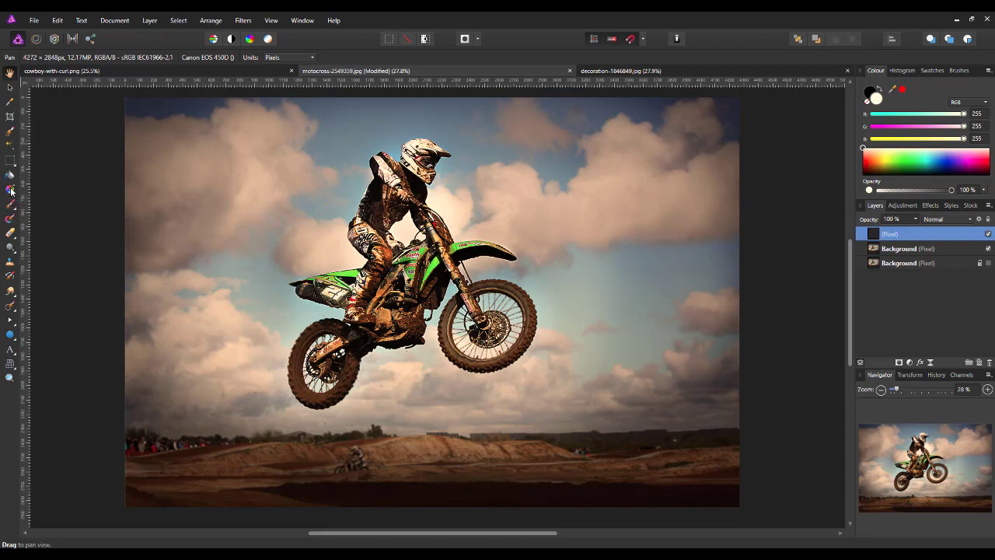
# - Draw a linear tan-to-cream gradient diagonally from the top-left corner to the bottom-right across the new layer
pyautogui.click(10, 189)
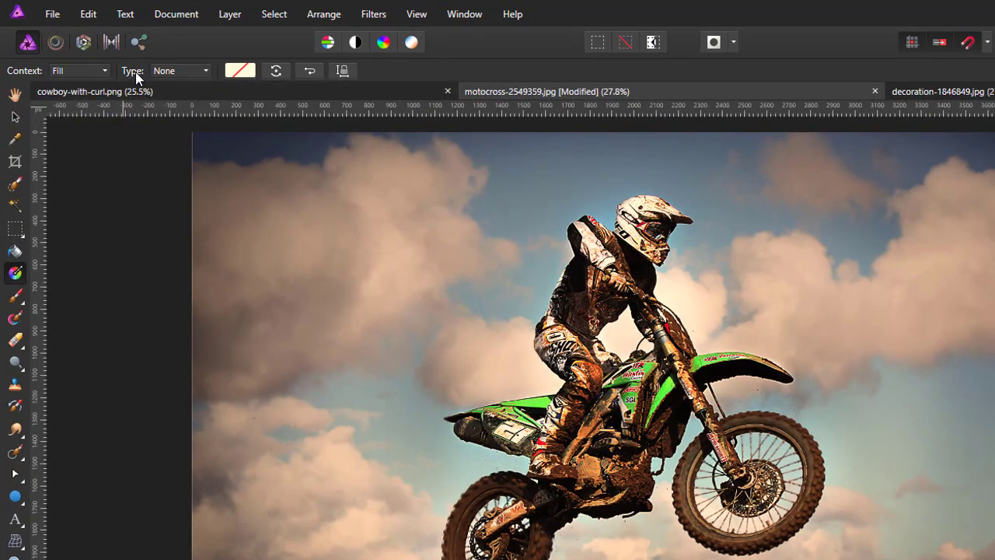
pyautogui.click(206, 71)
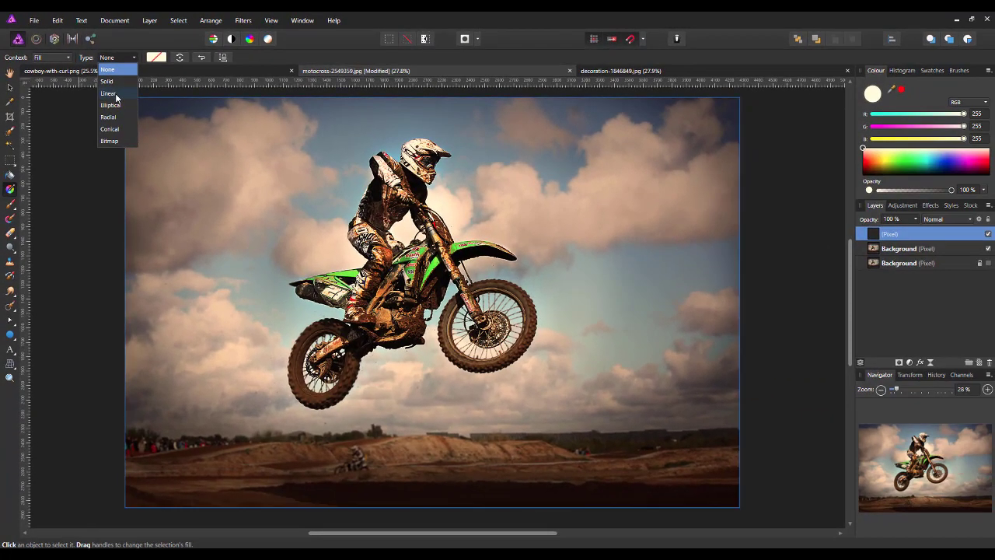
pyautogui.click(117, 95)
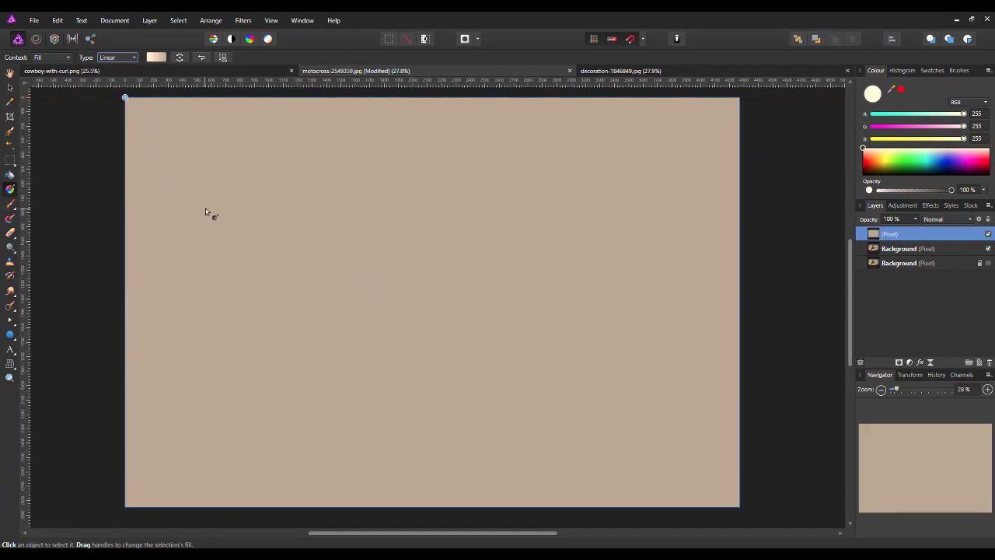
pyautogui.moveTo(733, 501)
pyautogui.mouseDown()
pyautogui.moveTo(746, 513)
pyautogui.moveTo(719, 505)
pyautogui.mouseUp()
pyautogui.moveTo(851, 268); pyautogui.dragTo(855, 295)
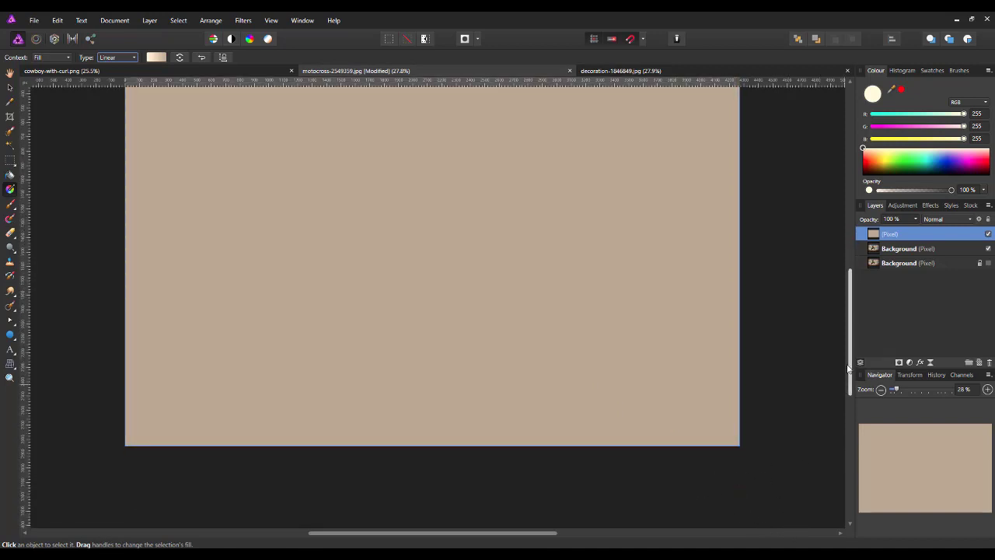
pyautogui.moveTo(852, 363); pyautogui.dragTo(850, 342)
pyautogui.scroll(-1, 720, 363)
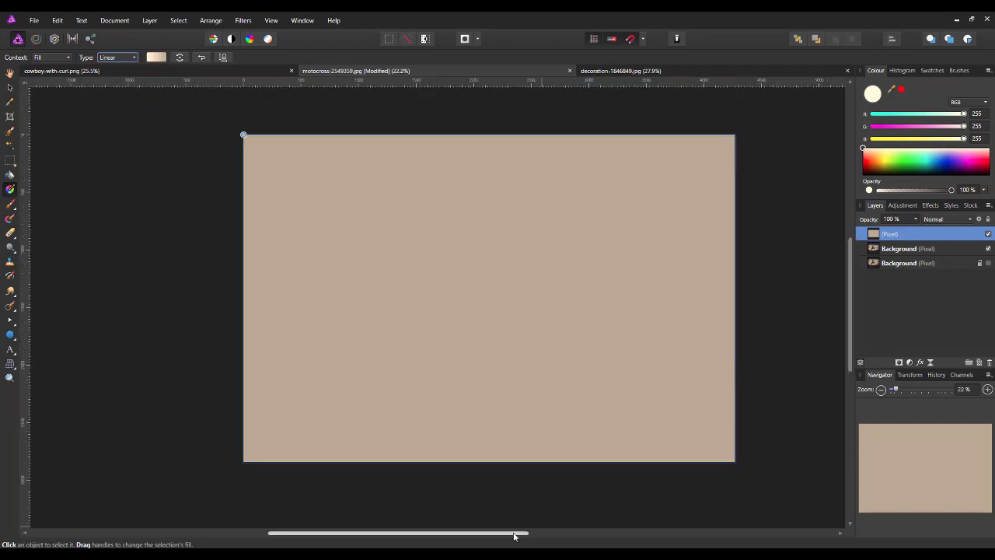
pyautogui.moveTo(513, 536); pyautogui.dragTo(554, 536)
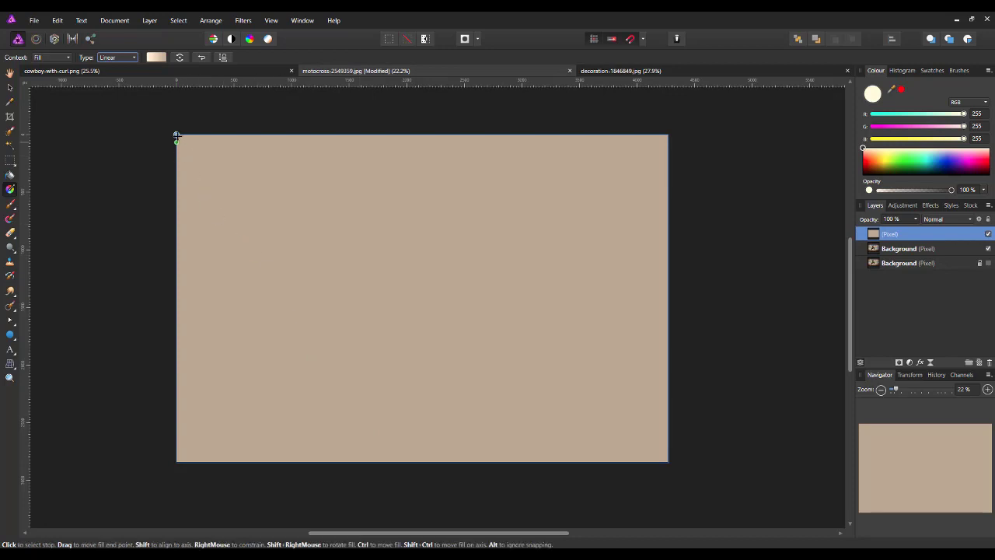
pyautogui.moveTo(177, 136); pyautogui.dragTo(712, 489)
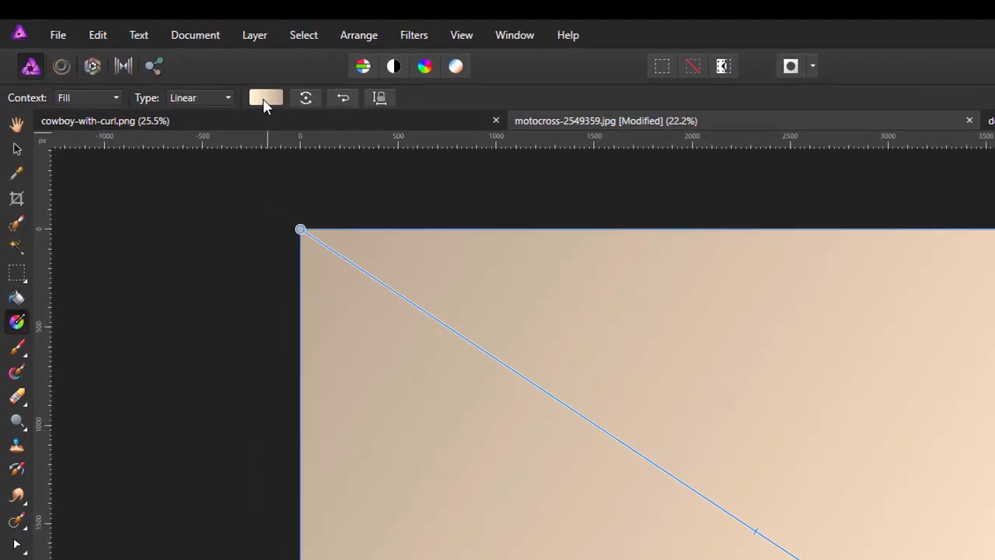
# - Set the gradient's right-hand colour stop to black (0,0,0)
pyautogui.click(266, 99)
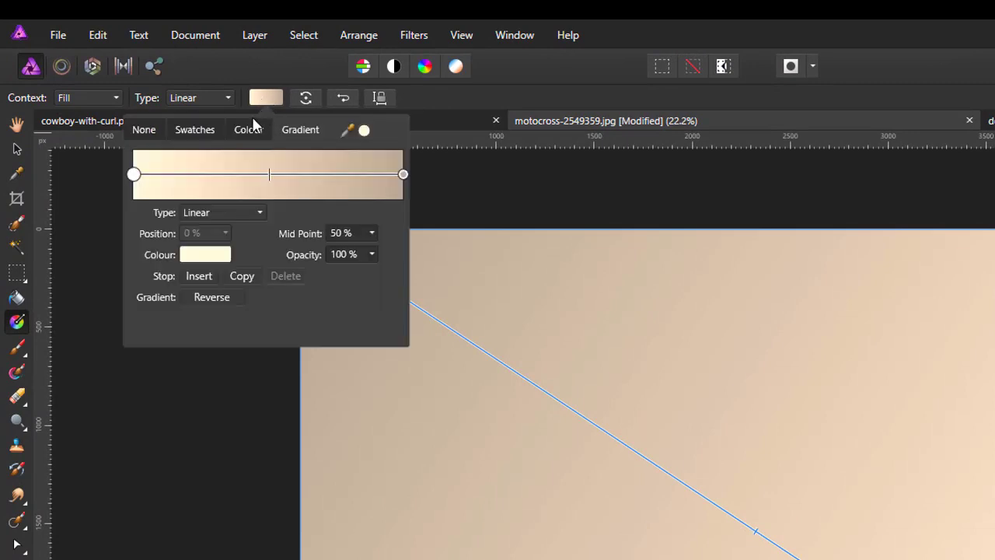
pyautogui.click(403, 174)
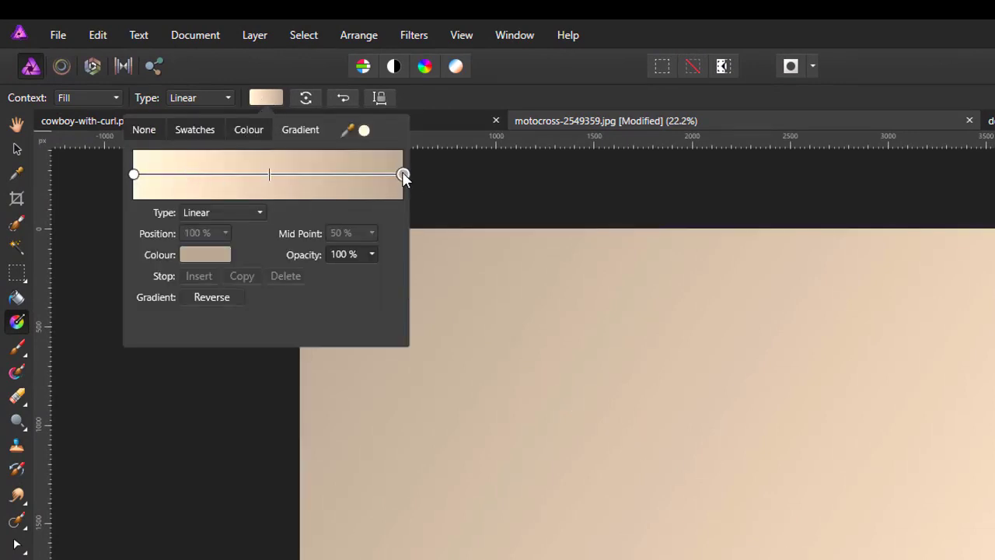
pyautogui.click(210, 255)
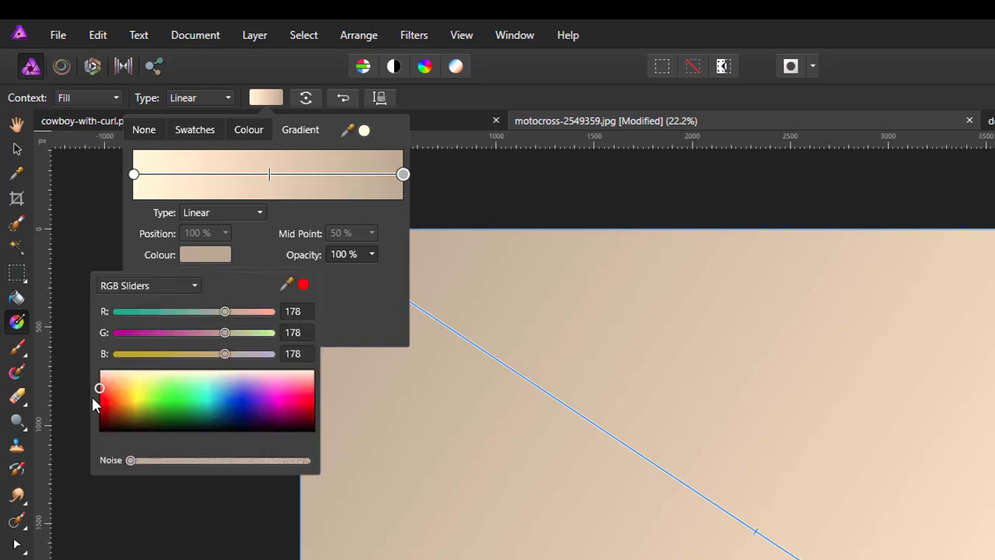
pyautogui.moveTo(99, 388); pyautogui.dragTo(105, 442)
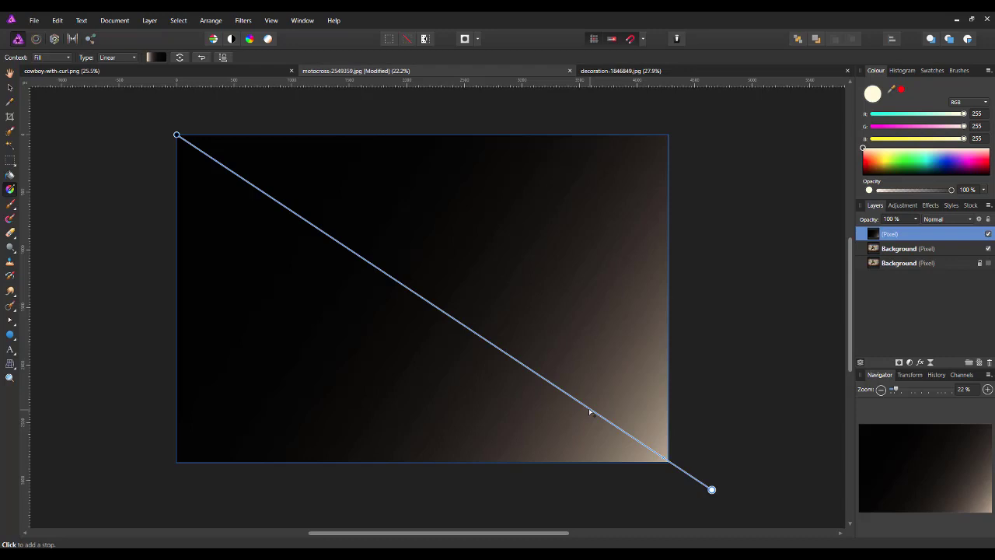
# - Add a black middle stop and make the end stop white, confining the light to the bottom-right corner
pyautogui.click(592, 411)
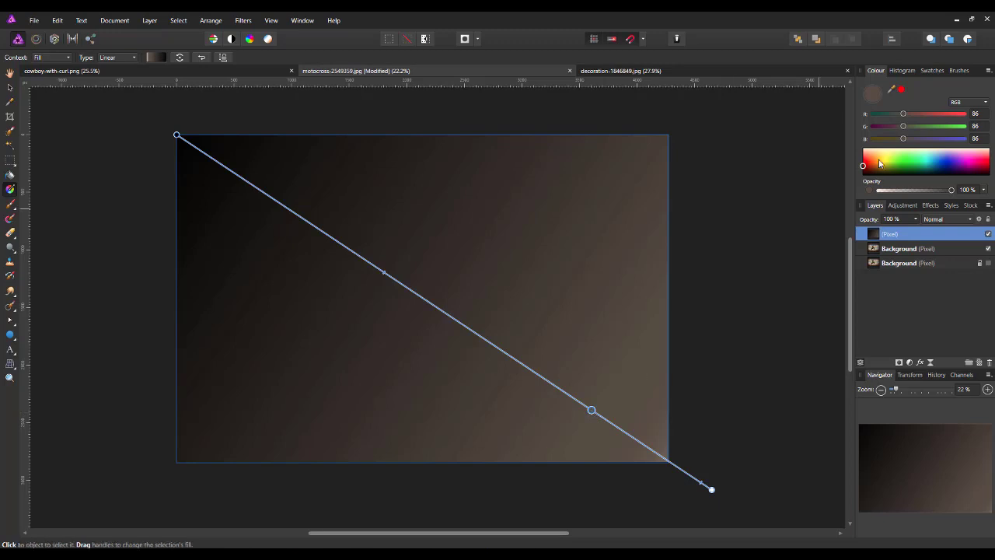
pyautogui.moveTo(863, 170)
pyautogui.mouseDown()
pyautogui.moveTo(874, 174)
pyautogui.moveTo(864, 178)
pyautogui.mouseUp()
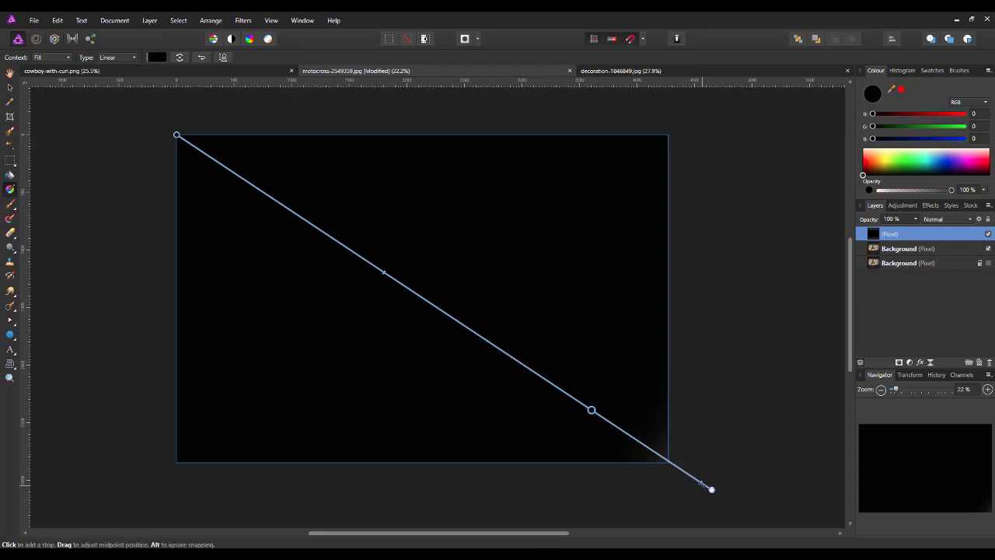
pyautogui.click(711, 488)
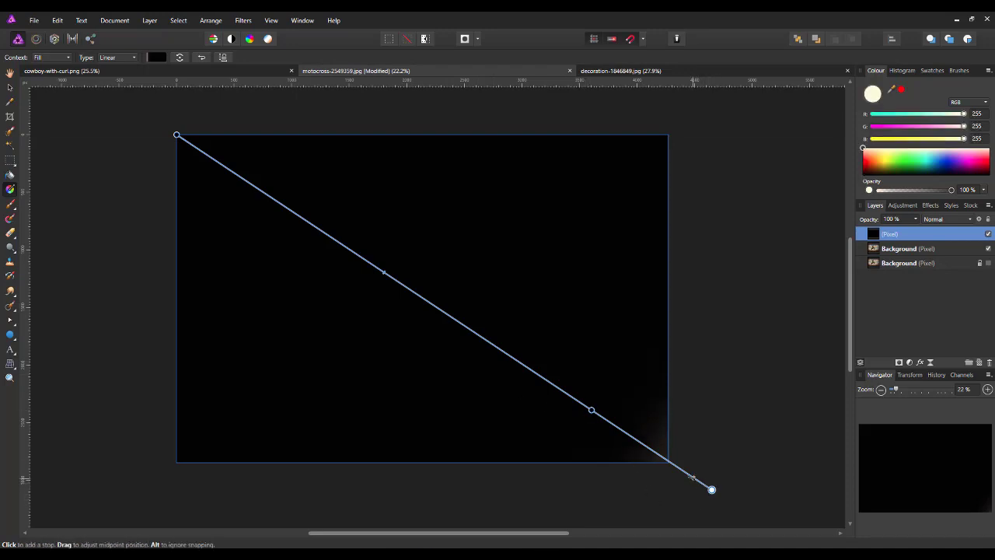
pyautogui.moveTo(690, 476); pyautogui.dragTo(600, 416)
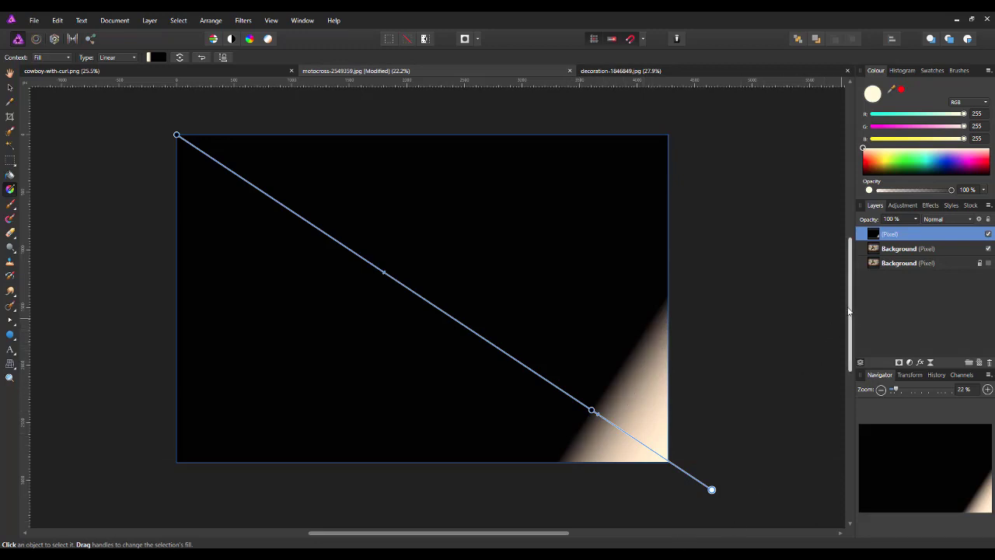
# - Adjust the gradient end point to angle and widen the light corner, then zoom in on the image
pyautogui.scroll(-2, 850, 311)
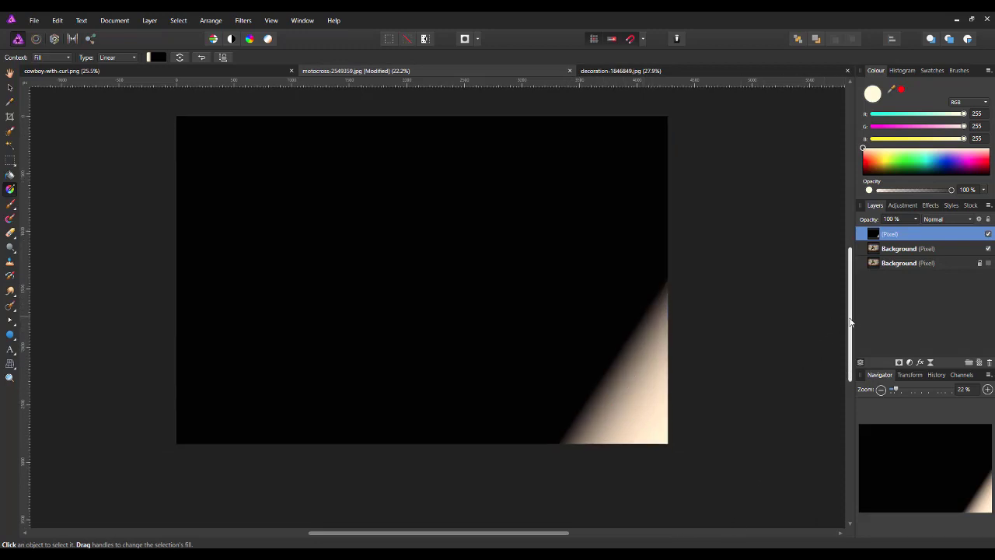
pyautogui.click(711, 456)
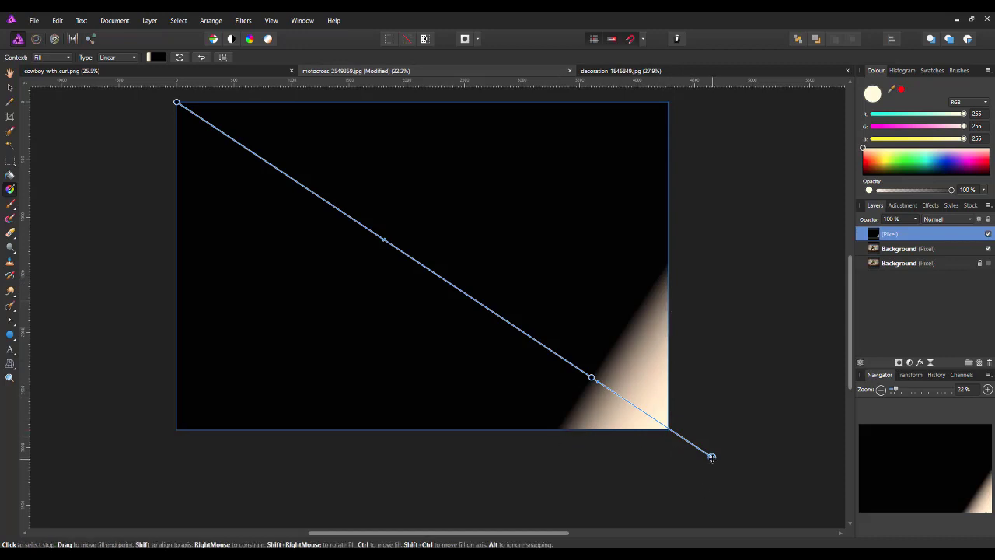
pyautogui.moveTo(712, 457); pyautogui.dragTo(707, 465)
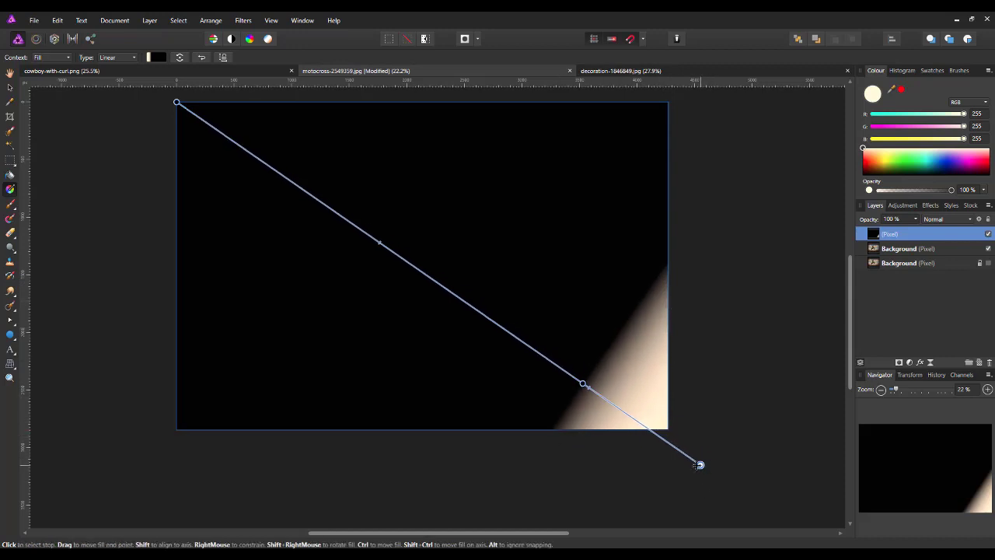
pyautogui.moveTo(698, 465)
pyautogui.mouseDown()
pyautogui.moveTo(666, 473)
pyautogui.moveTo(687, 509)
pyautogui.moveTo(656, 507)
pyautogui.moveTo(617, 526)
pyautogui.moveTo(711, 456)
pyautogui.mouseUp()
pyautogui.hotkey('ctrl', 'z')
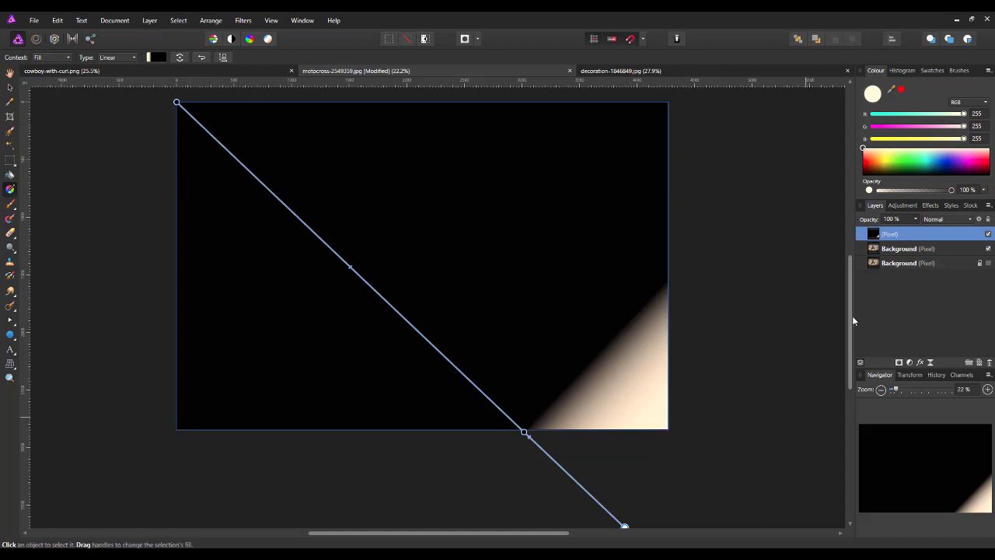
pyautogui.moveTo(853, 314); pyautogui.dragTo(853, 331)
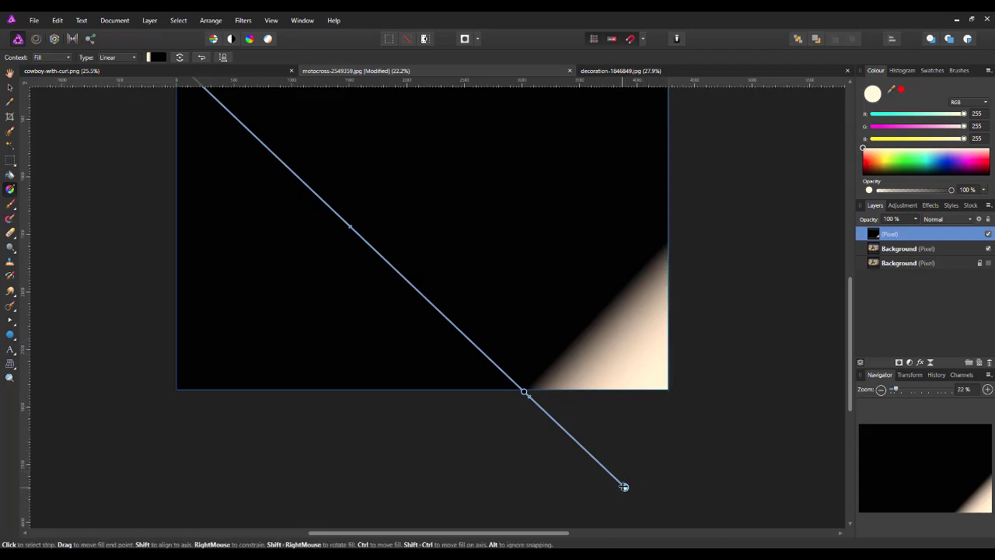
pyautogui.moveTo(624, 487); pyautogui.dragTo(609, 490)
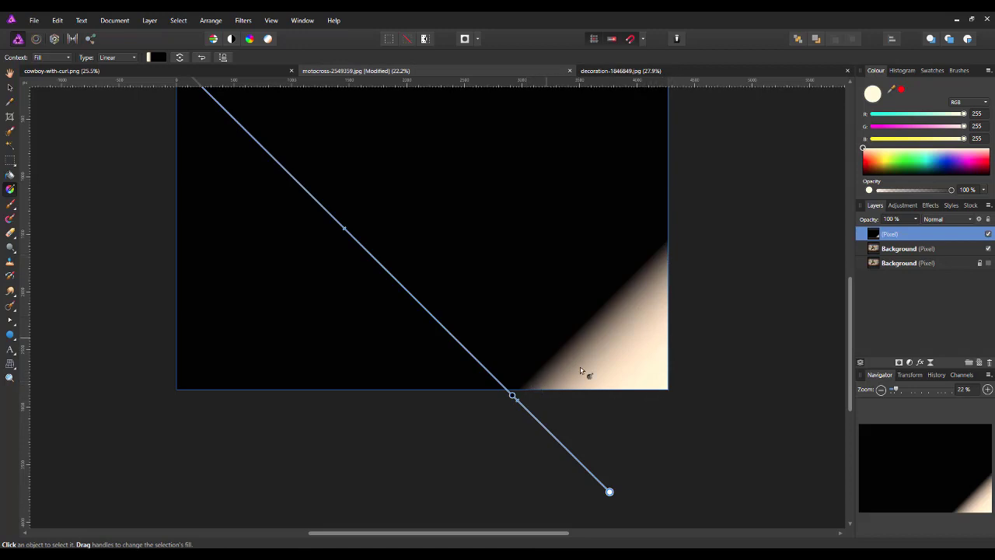
pyautogui.moveTo(850, 319); pyautogui.dragTo(856, 272)
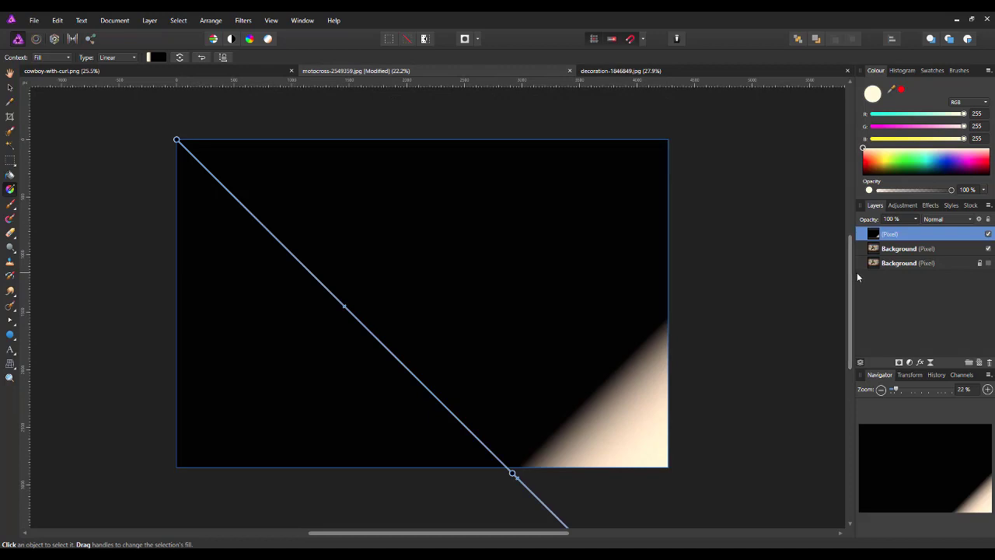
pyautogui.hotkey('ctrl', '+')
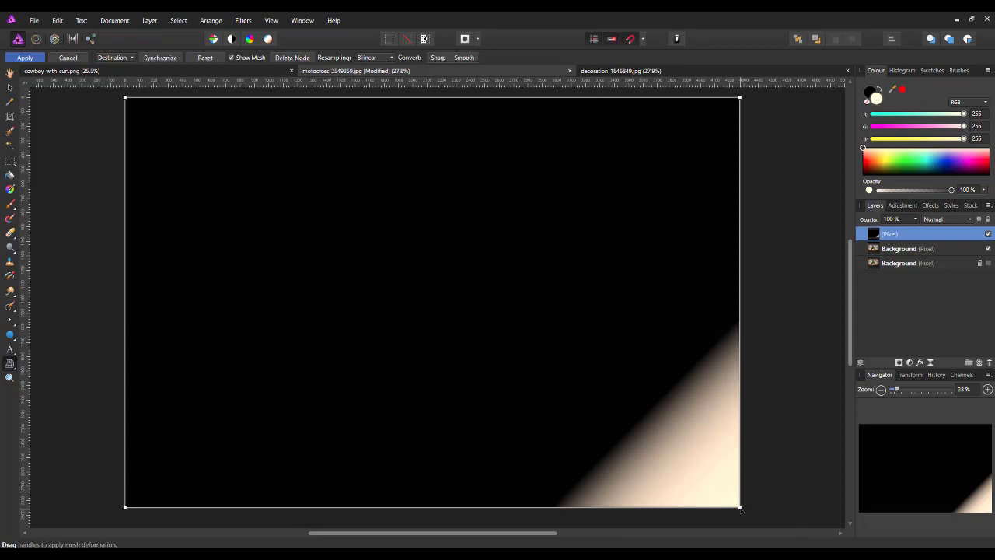
# - Pull the bottom-right mesh corner up-left and shape its handles into a curled cream page flap
pyautogui.moveTo(739, 508); pyautogui.dragTo(638, 426)
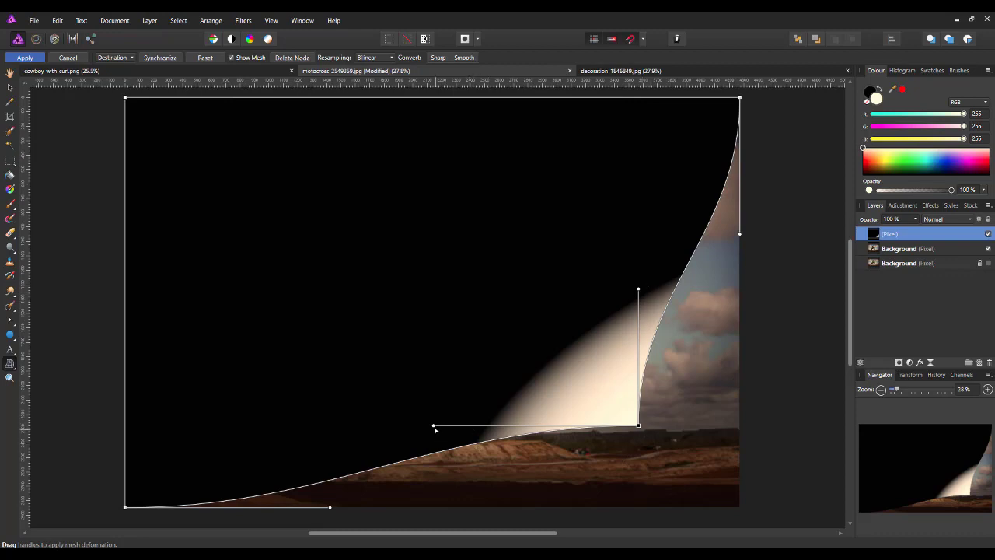
pyautogui.moveTo(435, 430); pyautogui.dragTo(628, 517)
pyautogui.moveTo(637, 289); pyautogui.dragTo(824, 484)
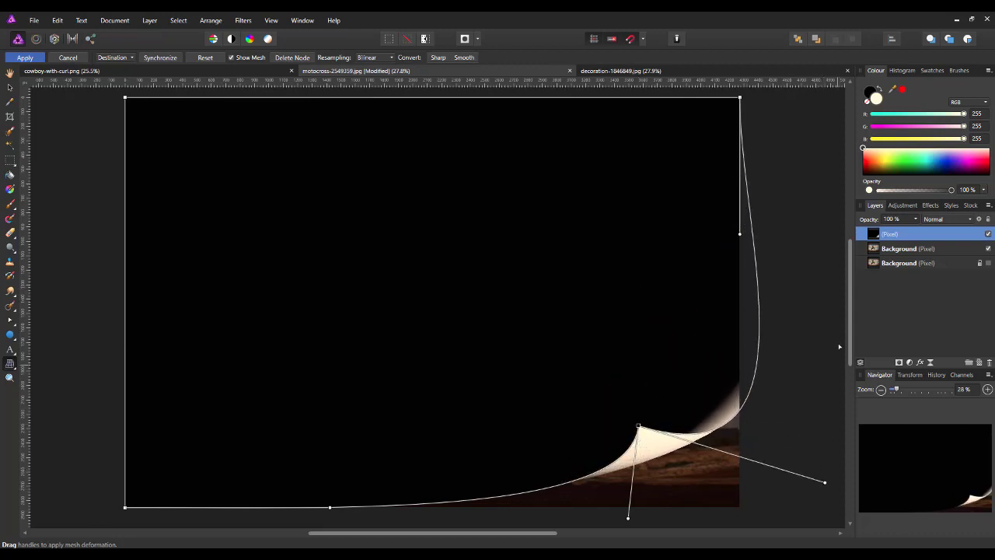
pyautogui.moveTo(851, 315); pyautogui.dragTo(856, 375)
pyautogui.moveTo(628, 388); pyautogui.dragTo(689, 449)
pyautogui.moveTo(826, 353); pyautogui.dragTo(853, 260)
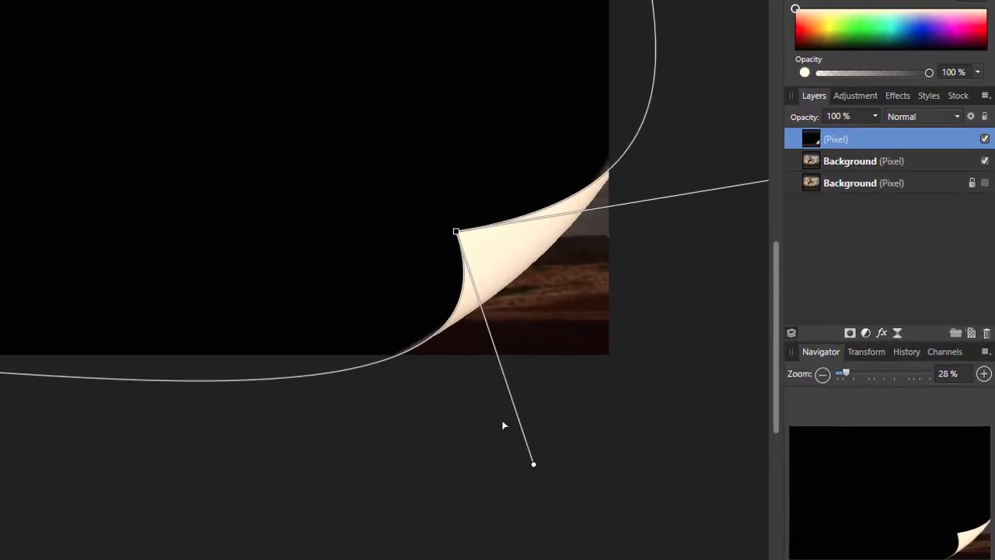
# - Refine the curl's mesh handles for a larger flap with a taller, smoother right-edge curve and deeper lower sweep
pyautogui.scroll(-3, 502, 420)
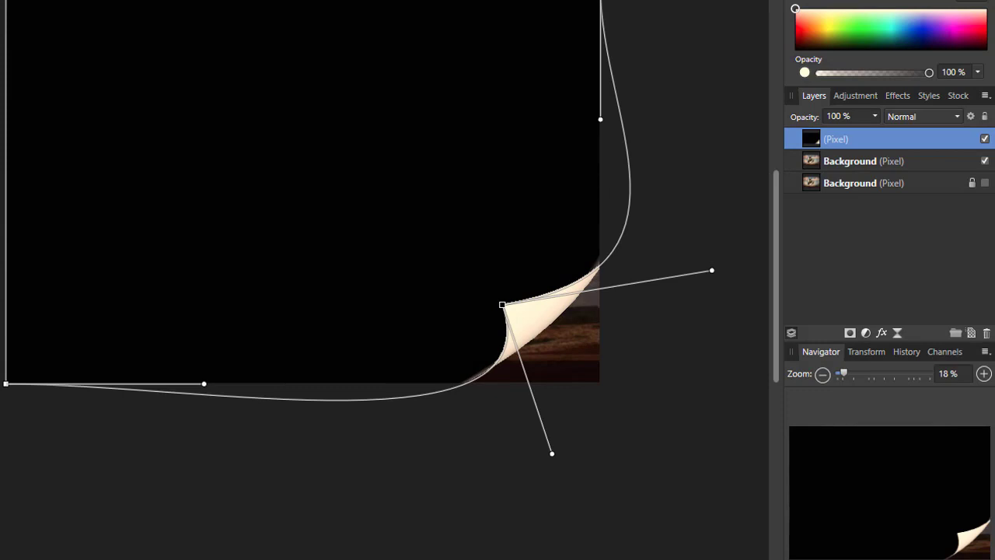
pyautogui.moveTo(712, 288); pyautogui.dragTo(554, 288)
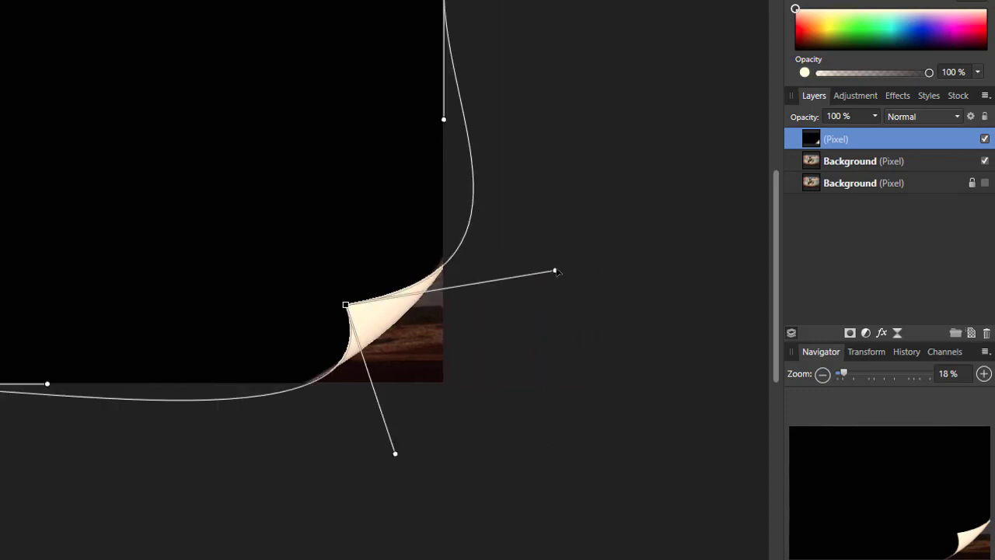
pyautogui.moveTo(556, 271); pyautogui.dragTo(570, 207)
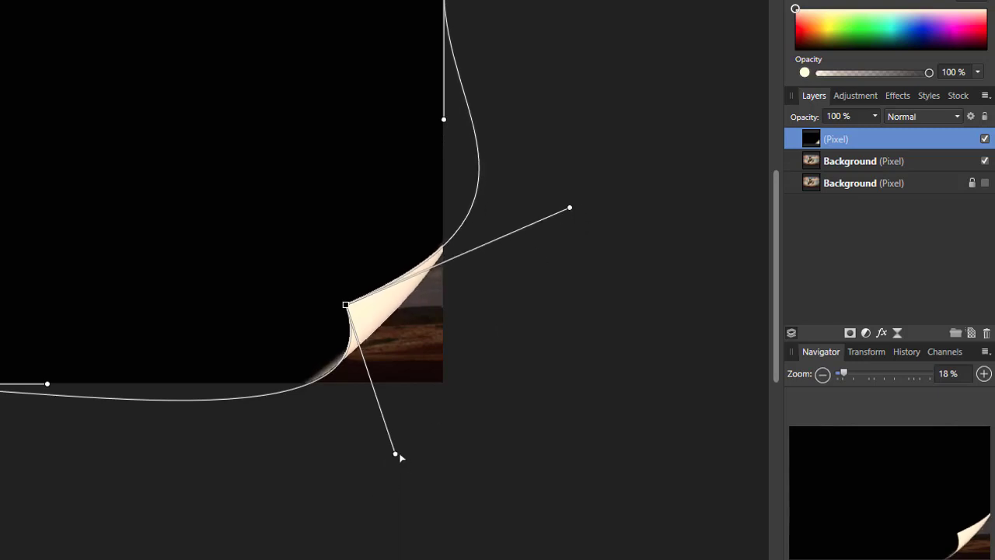
pyautogui.moveTo(396, 456); pyautogui.dragTo(418, 493)
pyautogui.moveTo(346, 305); pyautogui.dragTo(332, 289)
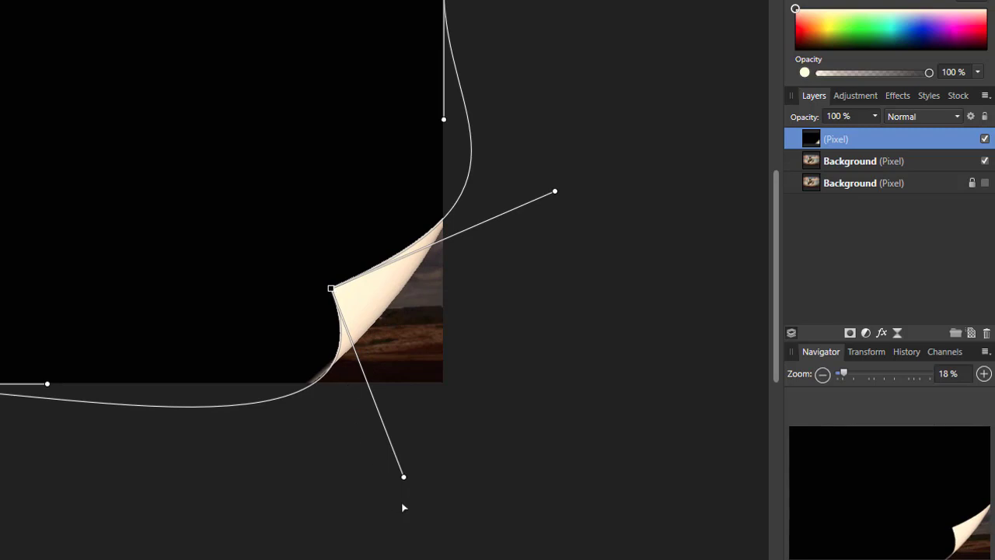
pyautogui.moveTo(403, 479); pyautogui.dragTo(447, 533)
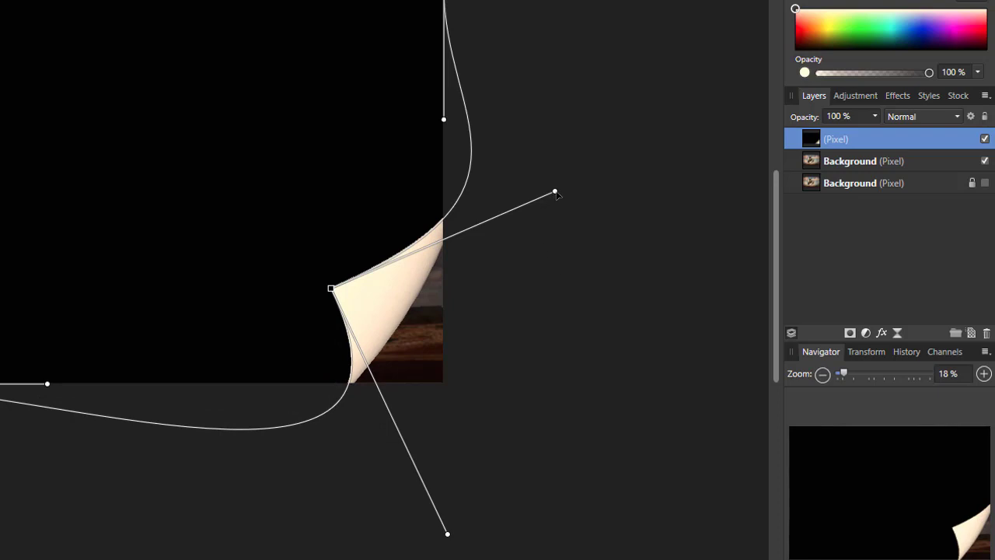
pyautogui.moveTo(557, 194); pyautogui.dragTo(591, 192)
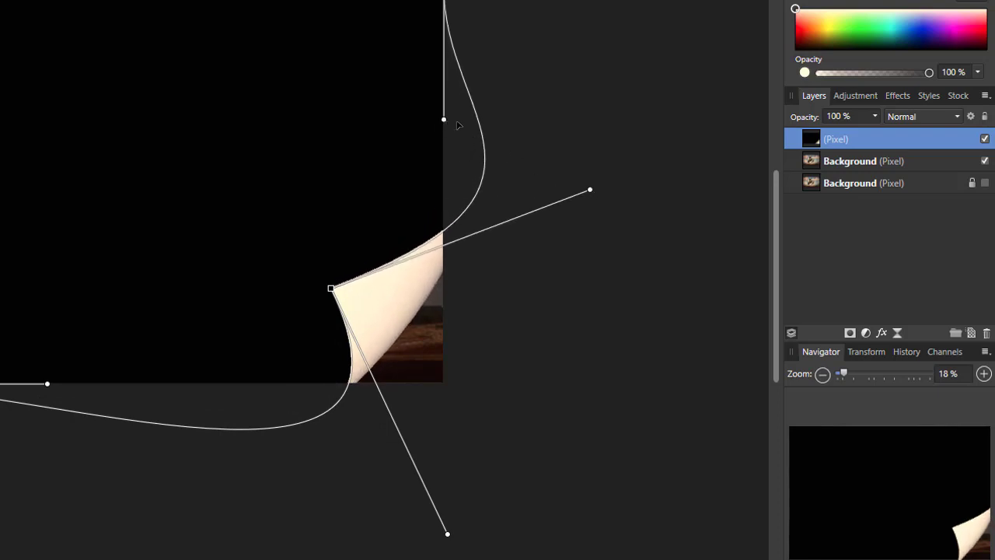
pyautogui.moveTo(444, 121); pyautogui.dragTo(434, 0)
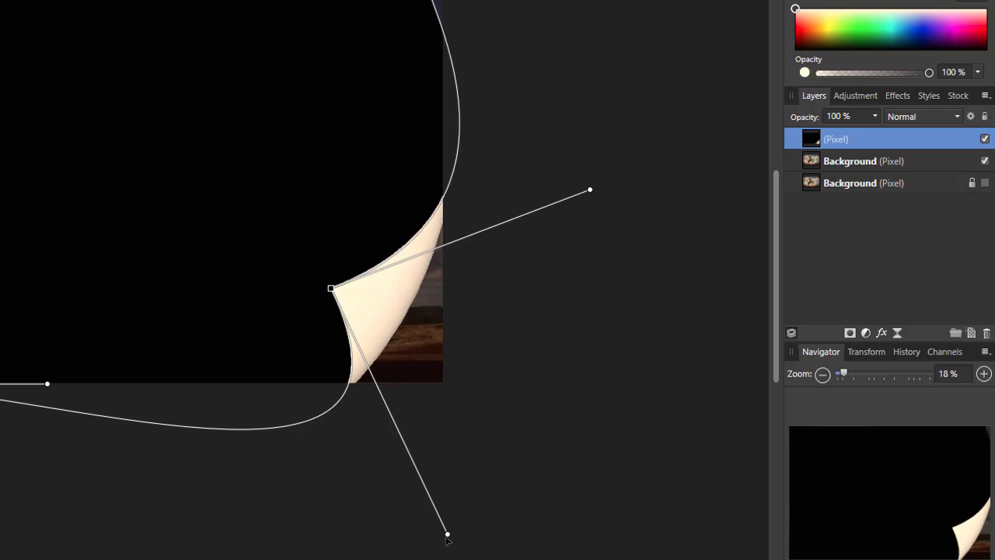
pyautogui.moveTo(447, 535); pyautogui.dragTo(426, 503)
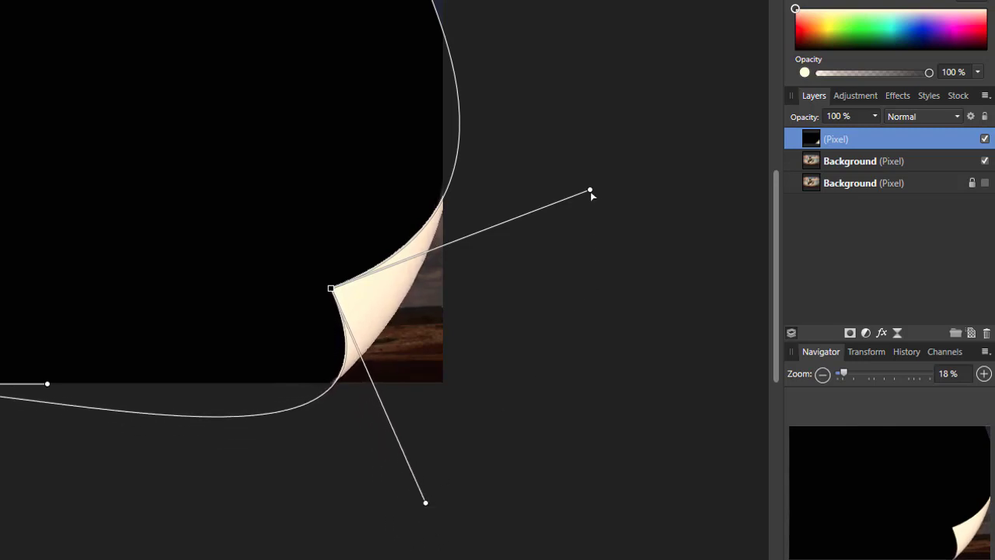
pyautogui.moveTo(591, 189); pyautogui.dragTo(577, 154)
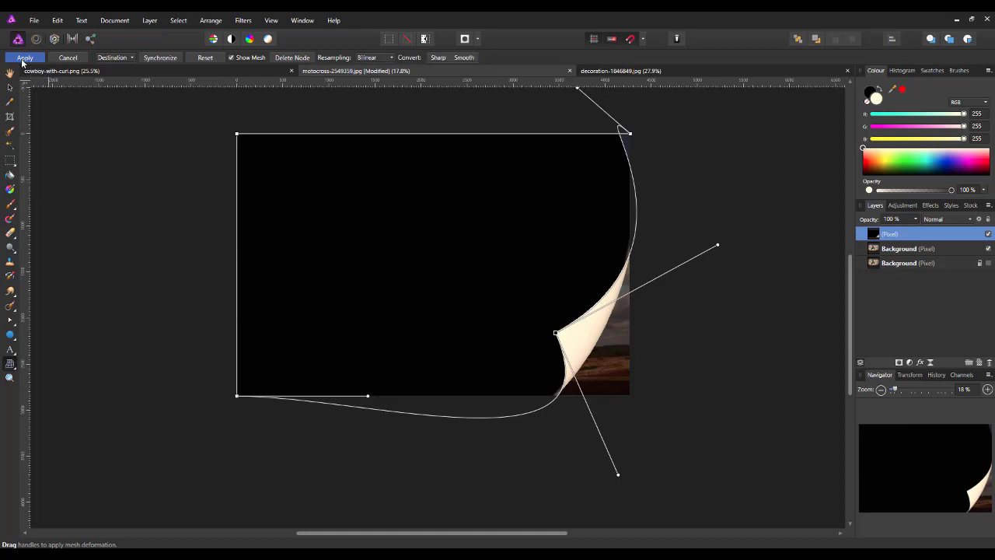
# - Apply the mesh warp and paint the leftover grey top-right corner patch black
pyautogui.click(23, 59)
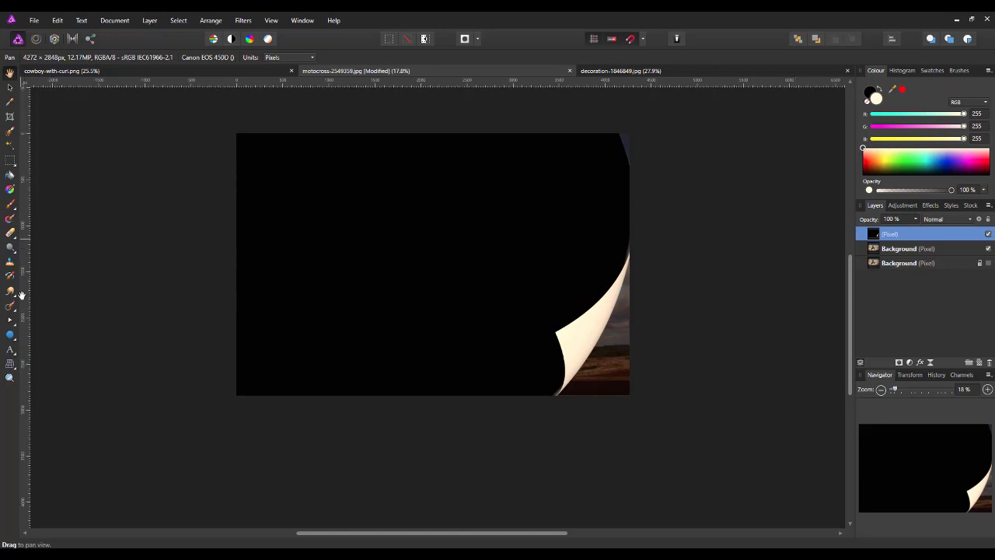
pyautogui.click(10, 209)
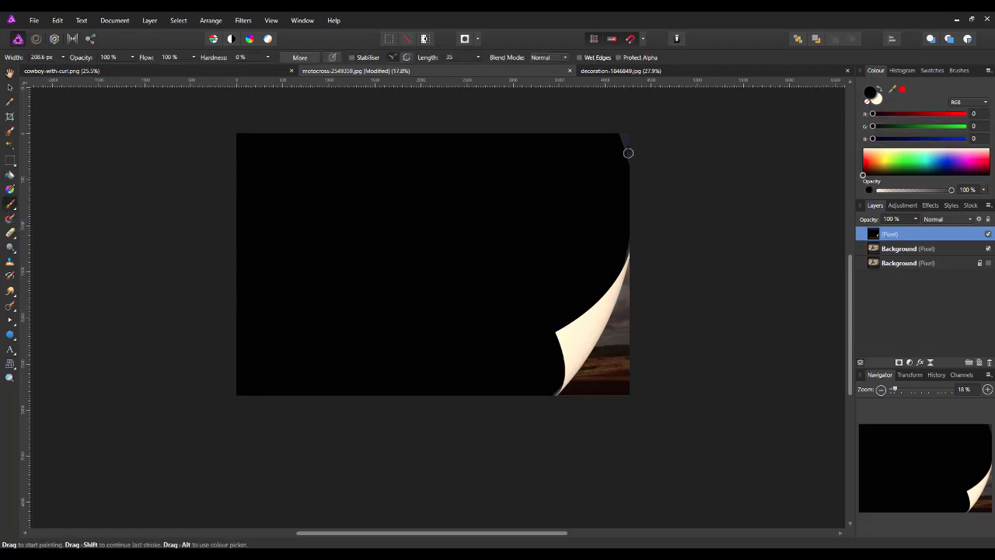
pyautogui.moveTo(626, 156); pyautogui.dragTo(627, 147)
pyautogui.click(10, 74)
pyautogui.press('x')
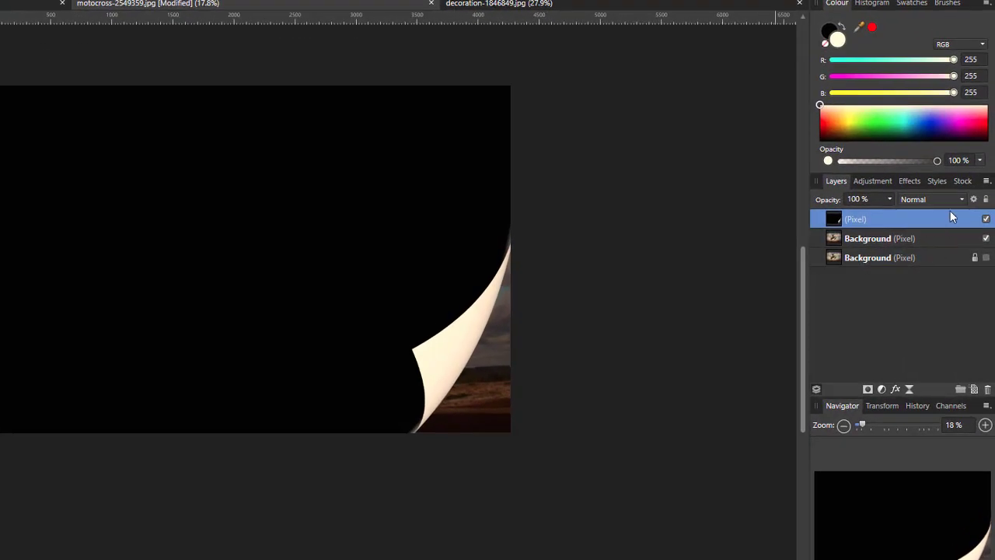
# - Set the top Pixel curl layer's blend mode to Screen
pyautogui.click(963, 200)
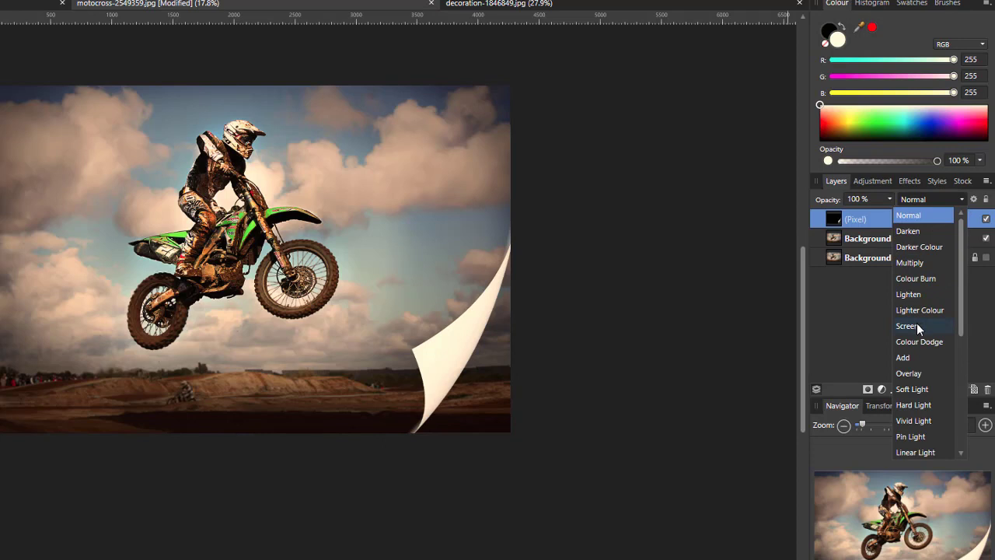
pyautogui.click(908, 326)
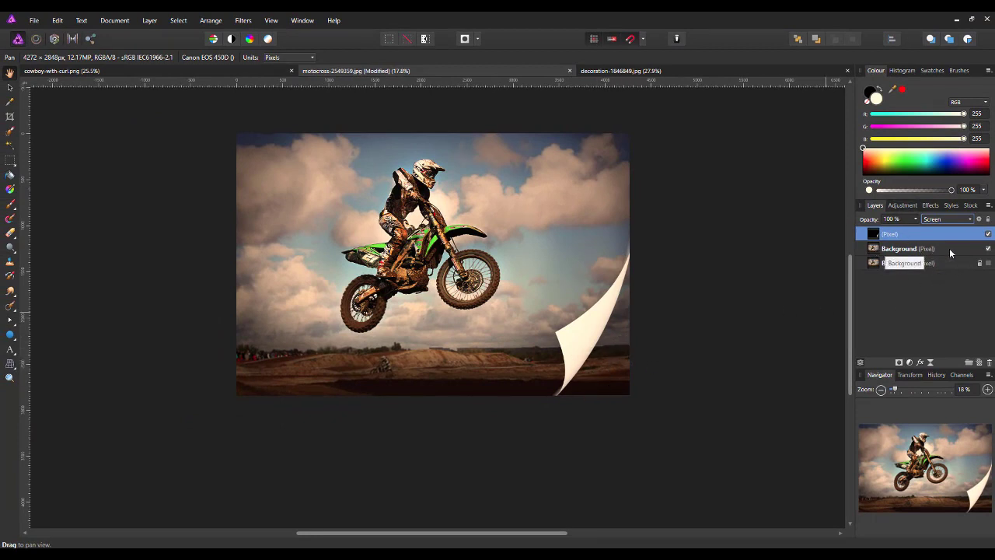
# - Add a mask to the Background layer and paint the corner behind the curl black
pyautogui.click(919, 249)
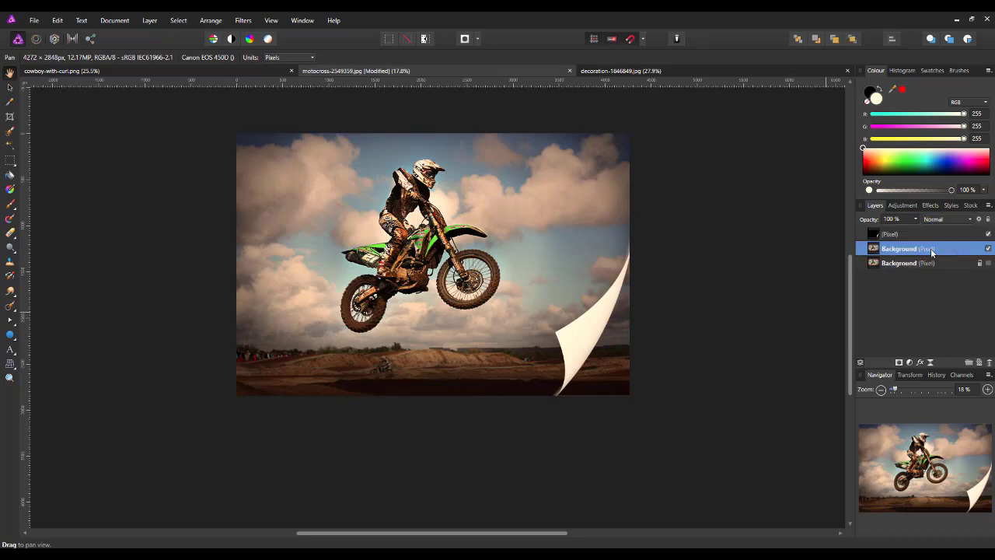
pyautogui.click(899, 363)
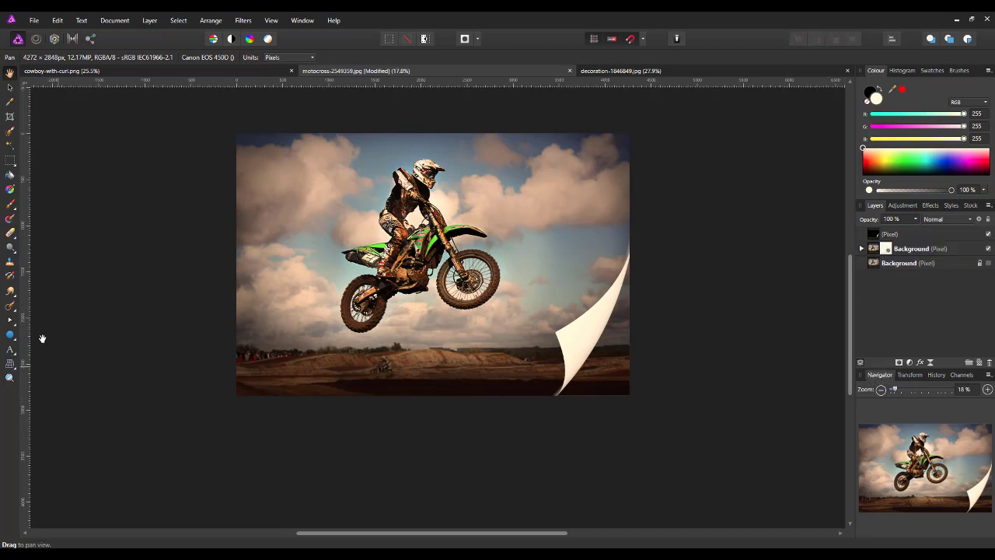
pyautogui.click(11, 207)
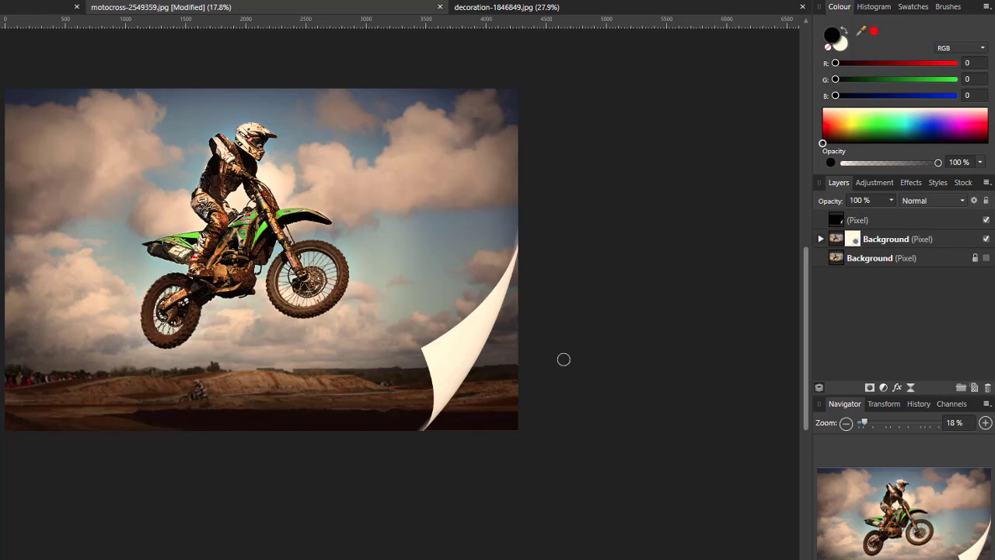
pyautogui.moveTo(493, 402)
pyautogui.mouseDown()
pyautogui.moveTo(497, 430)
pyautogui.moveTo(515, 402)
pyautogui.moveTo(522, 415)
pyautogui.moveTo(510, 326)
pyautogui.moveTo(533, 270)
pyautogui.moveTo(517, 334)
pyautogui.moveTo(451, 433)
pyautogui.moveTo(513, 425)
pyautogui.moveTo(534, 264)
pyautogui.mouseUp()
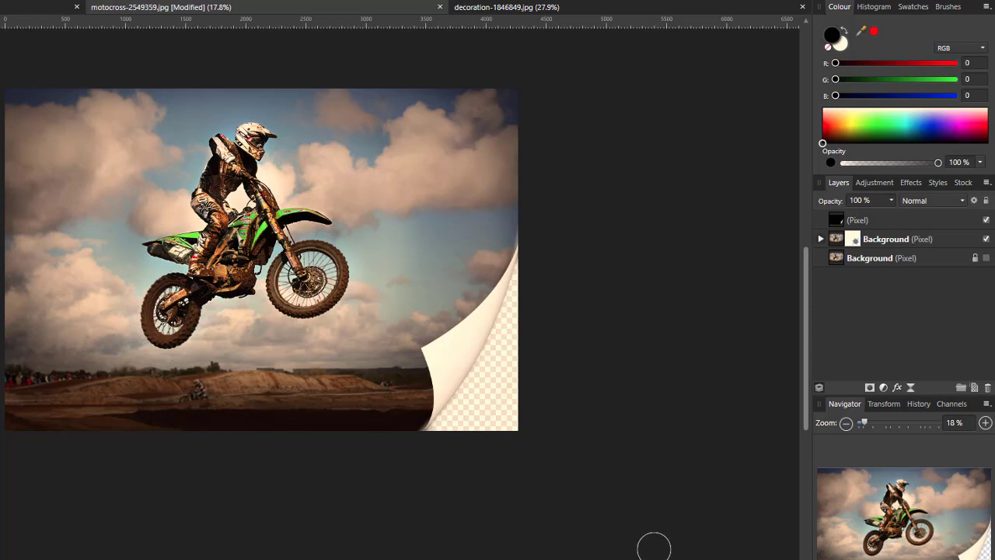
# - Give the page-curl Pixel layer a black Outline effect with a 1 px radius
pyautogui.hotkey('ctrl', '+')
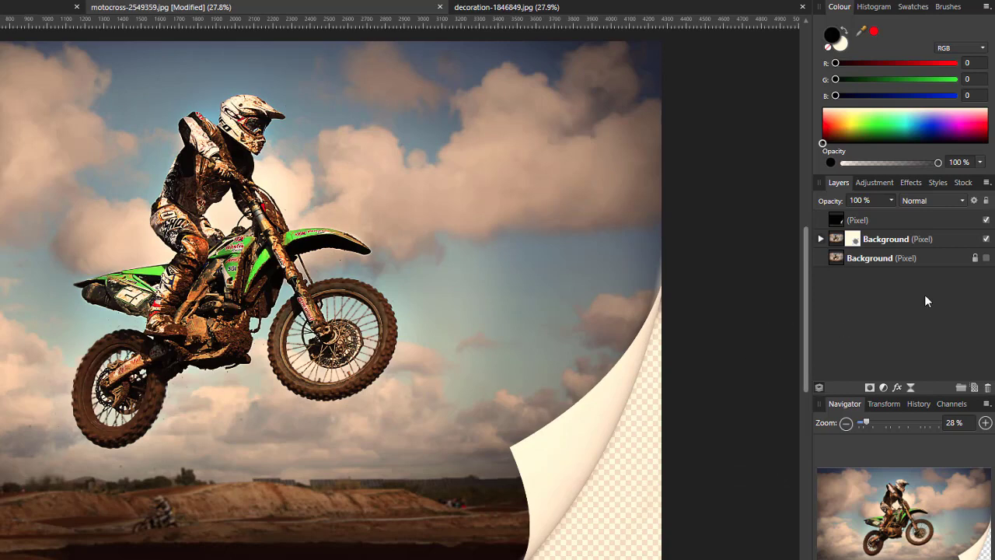
pyautogui.click(918, 218)
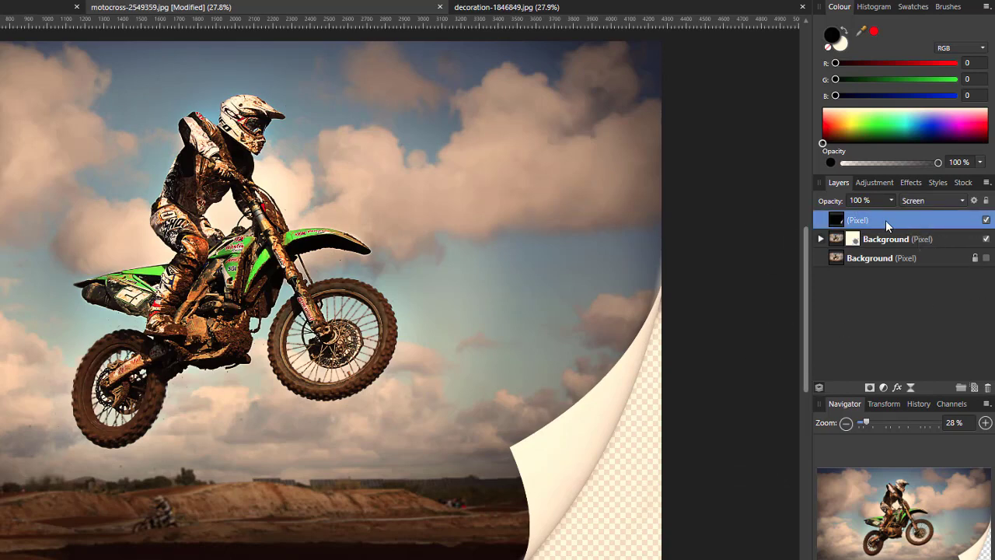
pyautogui.click(898, 388)
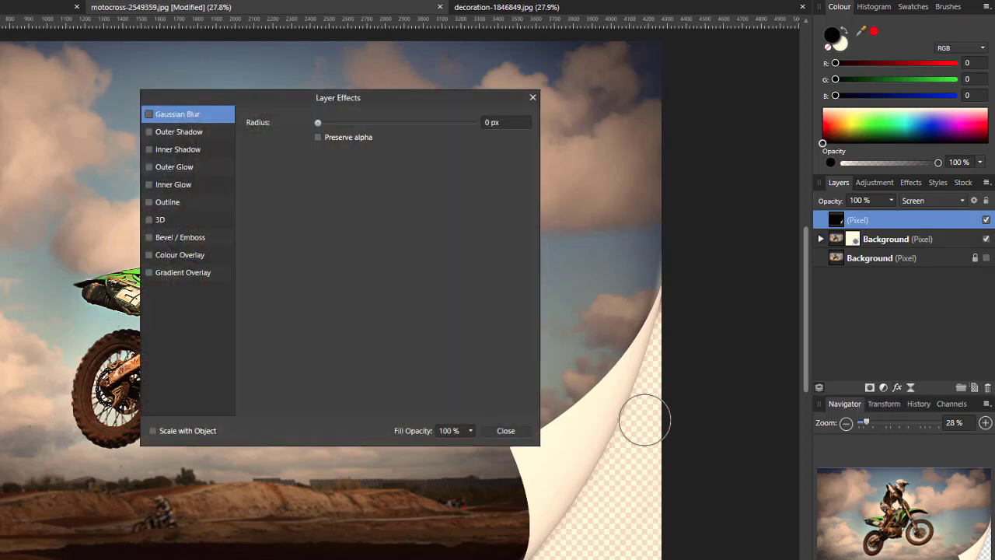
pyautogui.moveTo(407, 100); pyautogui.dragTo(147, 109)
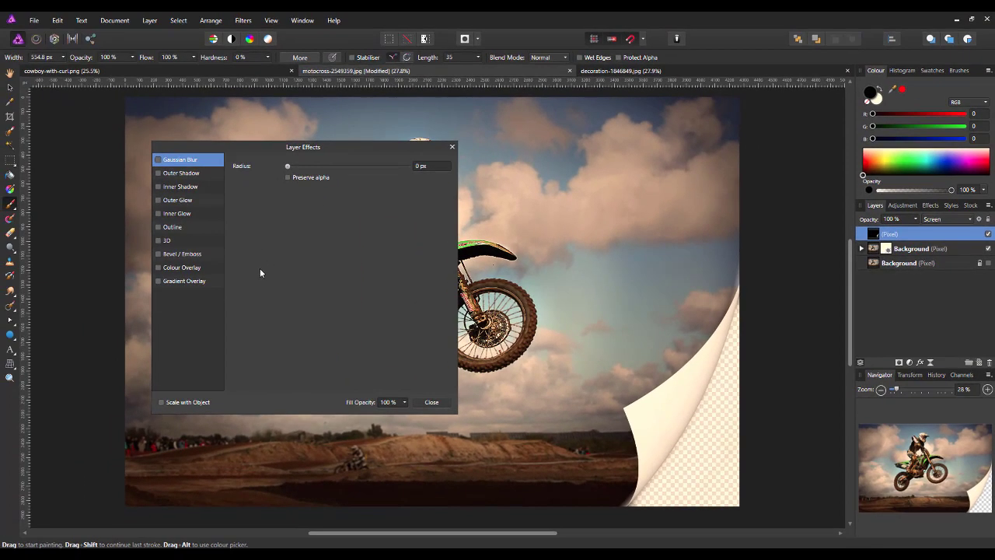
pyautogui.click(179, 230)
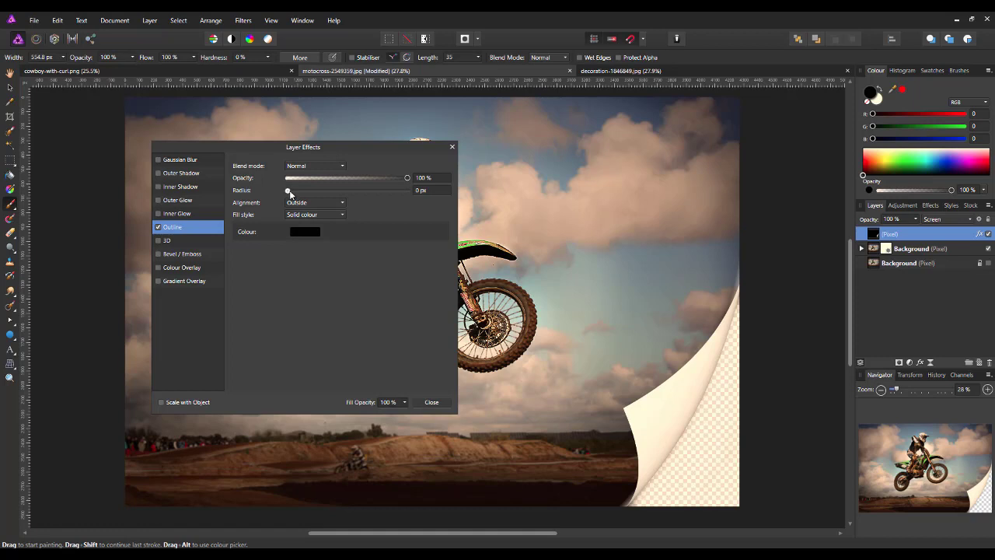
pyautogui.moveTo(289, 194); pyautogui.dragTo(294, 194)
pyautogui.click(10, 72)
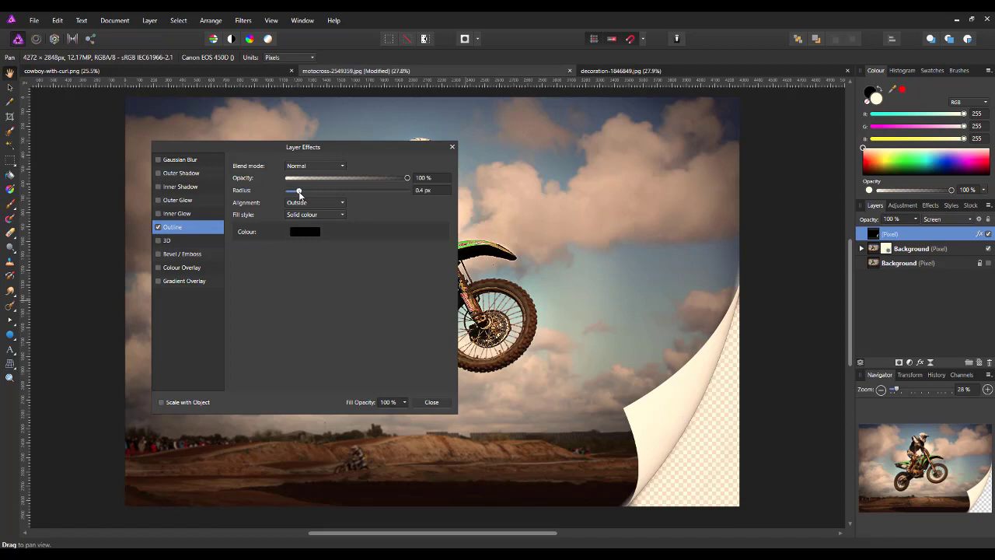
pyautogui.moveTo(302, 195); pyautogui.dragTo(305, 198)
# - Enable Outer Shadow on the curl and settle on 100 px radius, 19.6 px offset, 46% intensity
pyautogui.click(195, 175)
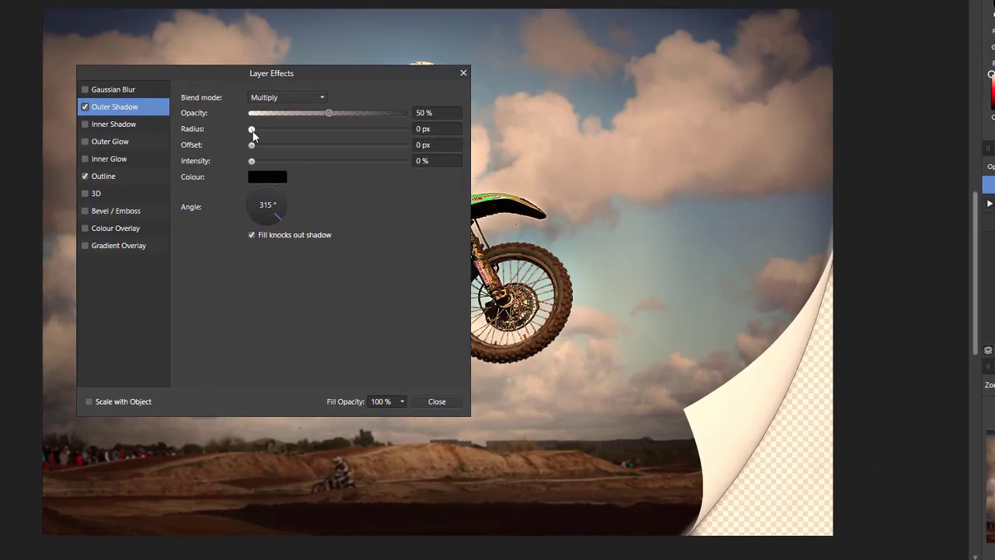
pyautogui.moveTo(288, 190); pyautogui.dragTo(351, 191)
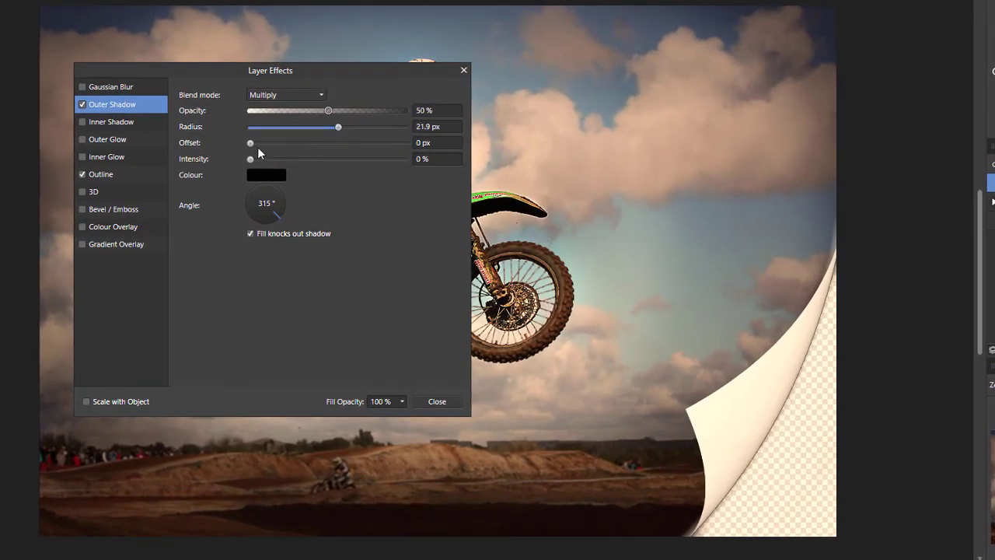
pyautogui.moveTo(254, 144); pyautogui.dragTo(323, 146)
pyautogui.click(344, 159)
pyautogui.moveTo(326, 144); pyautogui.dragTo(351, 127)
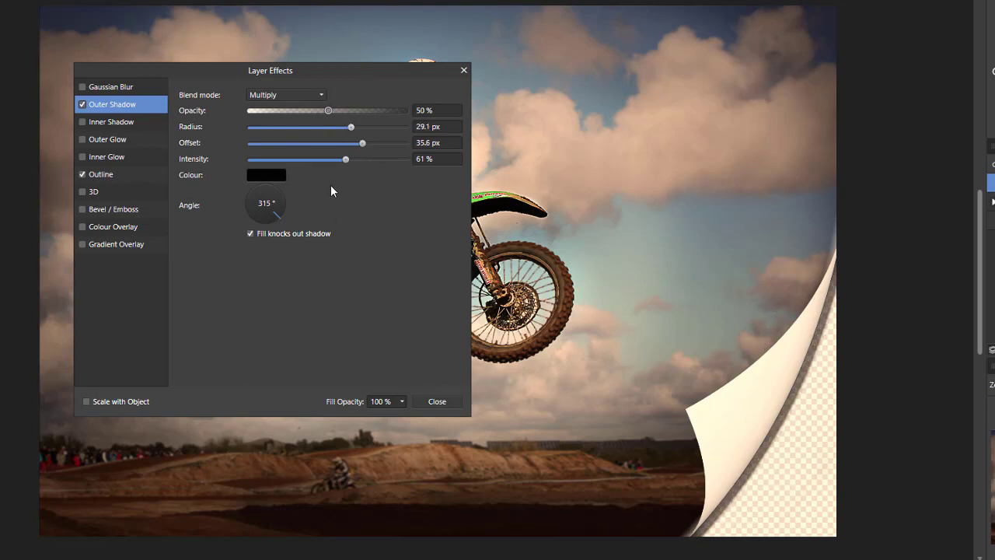
pyautogui.moveTo(345, 160); pyautogui.dragTo(269, 161)
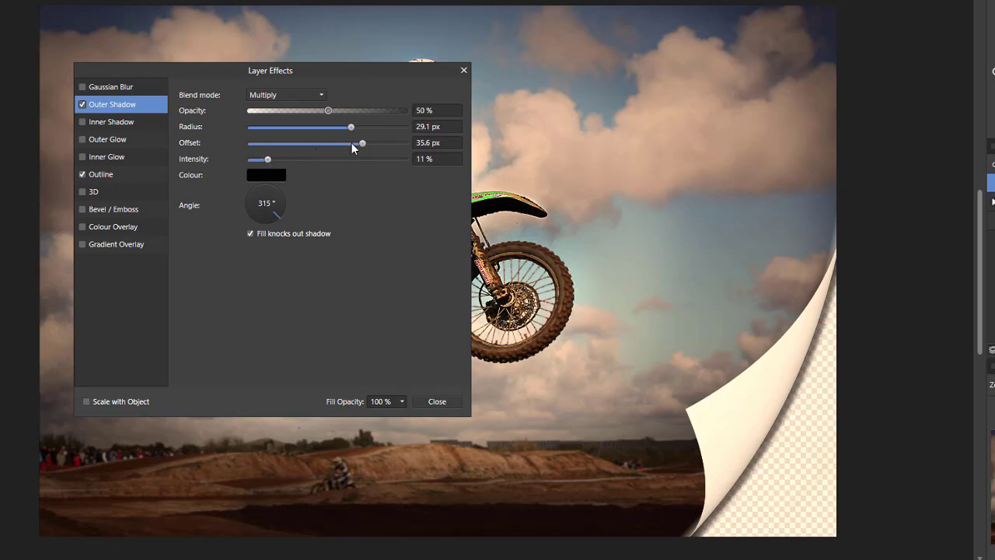
pyautogui.moveTo(363, 144); pyautogui.dragTo(326, 142)
pyautogui.moveTo(268, 159); pyautogui.dragTo(326, 160)
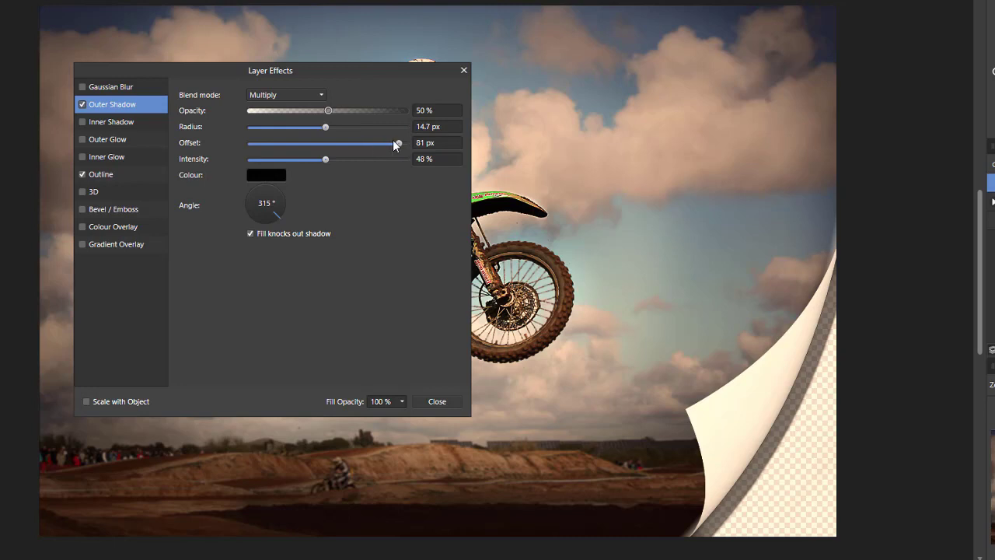
pyautogui.moveTo(392, 142); pyautogui.dragTo(359, 178)
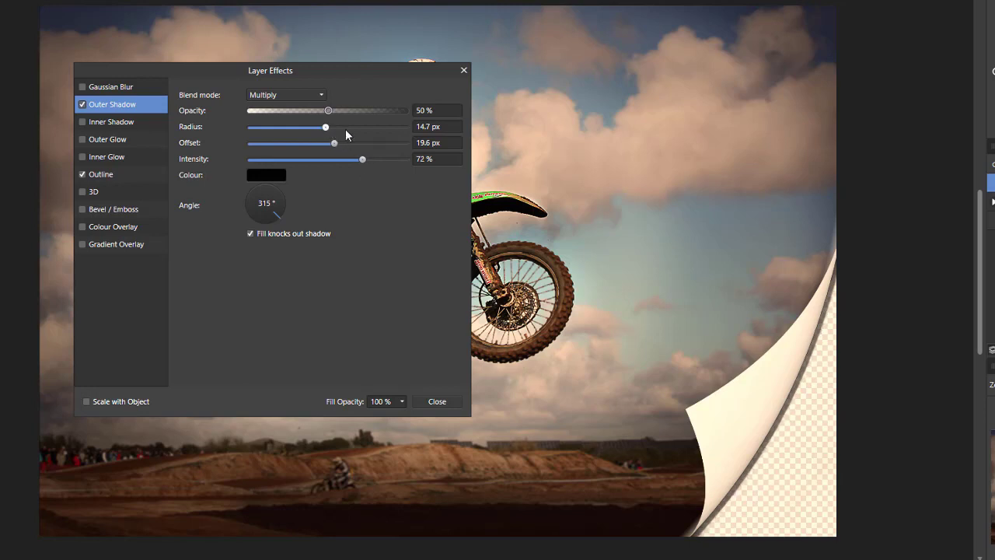
pyautogui.moveTo(345, 130); pyautogui.dragTo(312, 163)
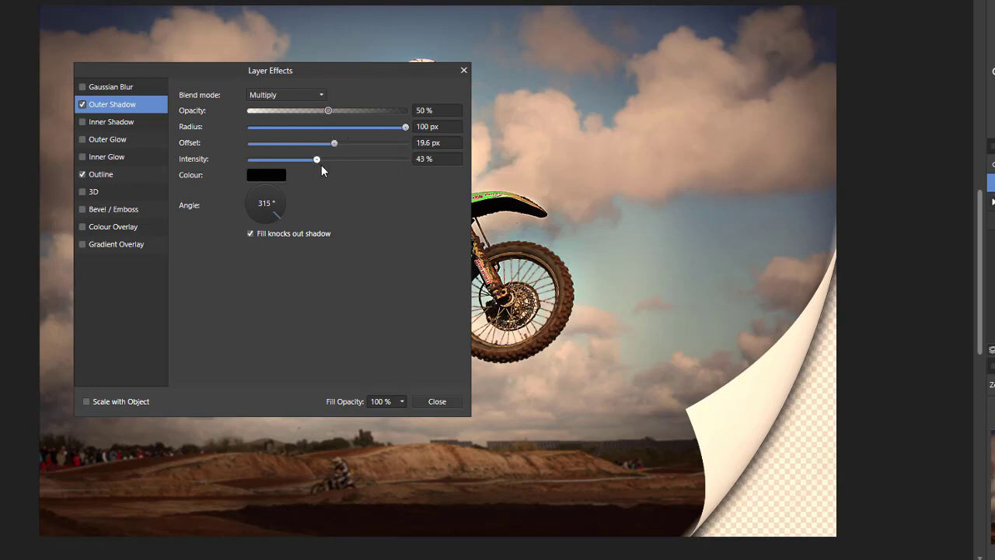
pyautogui.moveTo(321, 165)
pyautogui.mouseDown()
pyautogui.moveTo(311, 165)
pyautogui.moveTo(321, 165)
pyautogui.mouseUp()
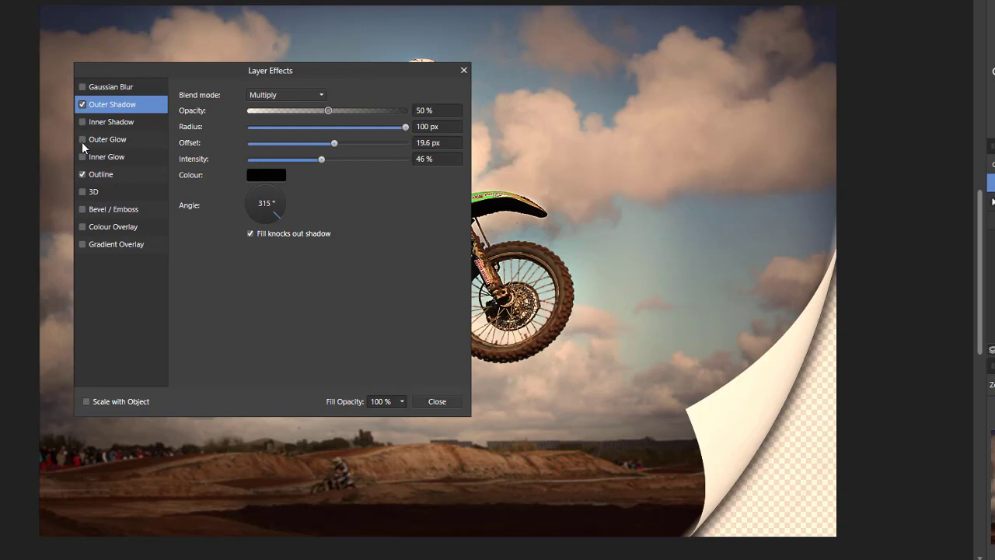
# - Turn on Inner Shadow for the curl and rough in its radius, offset and intensity
pyautogui.click(82, 122)
pyautogui.click(111, 123)
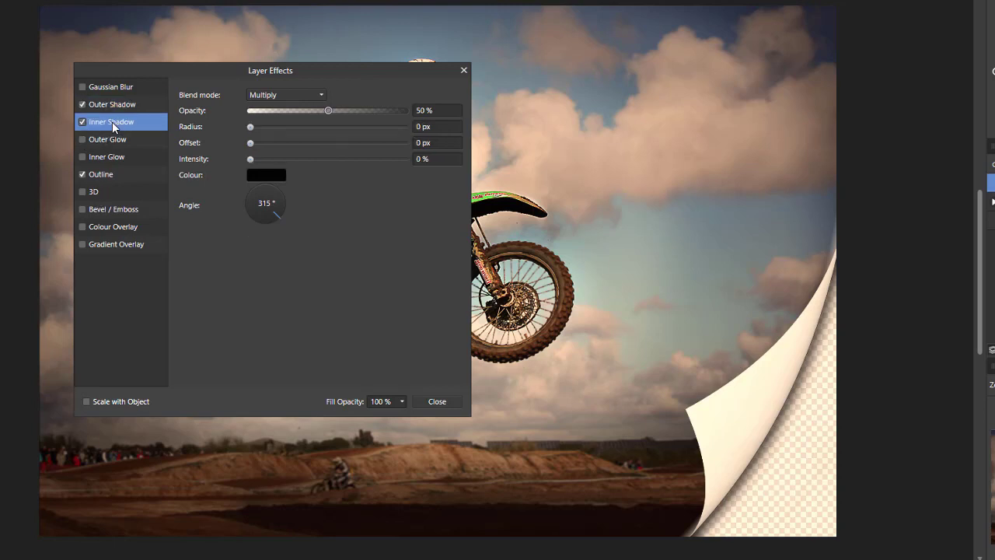
pyautogui.click(294, 127)
pyautogui.click(253, 143)
pyautogui.moveTo(250, 159); pyautogui.dragTo(398, 142)
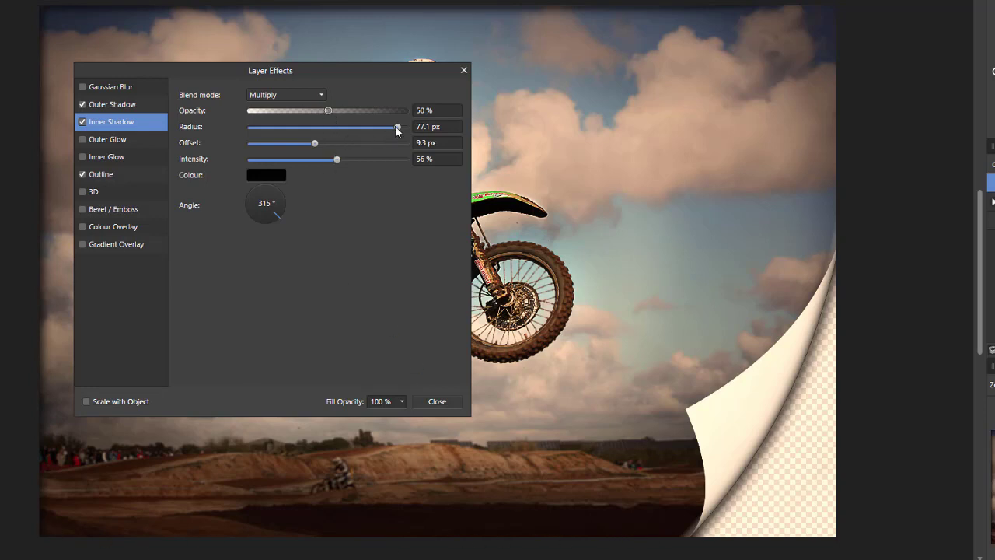
pyautogui.moveTo(397, 126); pyautogui.dragTo(326, 133)
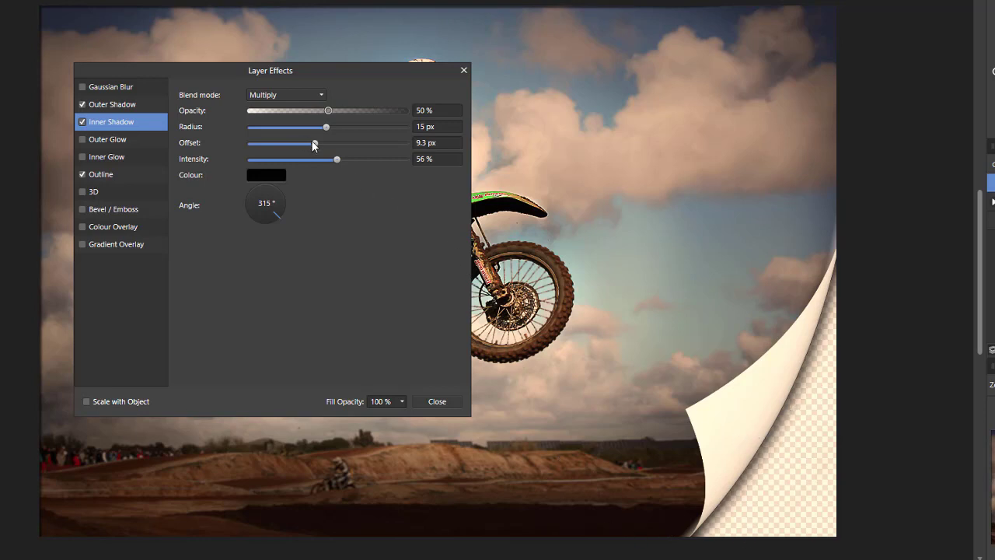
pyautogui.moveTo(313, 144); pyautogui.dragTo(267, 155)
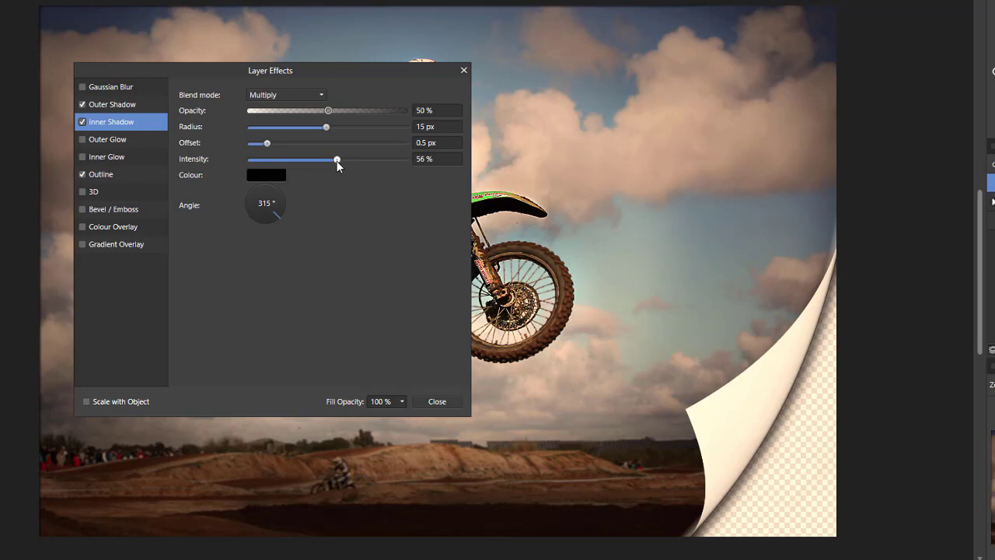
pyautogui.moveTo(337, 161); pyautogui.dragTo(398, 169)
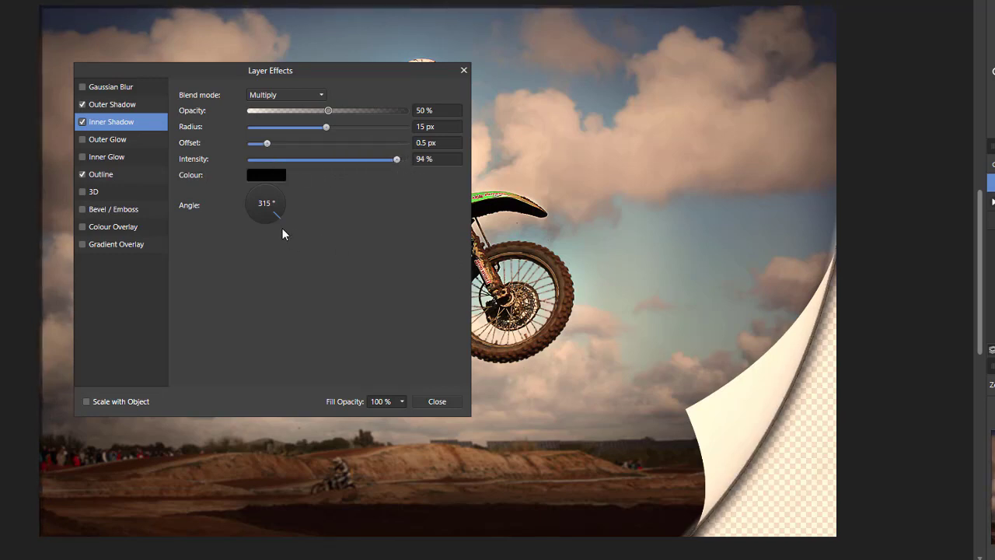
# - Refine the inner shadow to 65% opacity, 30.7 px radius, 0 px offset and 41% intensity
pyautogui.moveTo(329, 128); pyautogui.dragTo(351, 127)
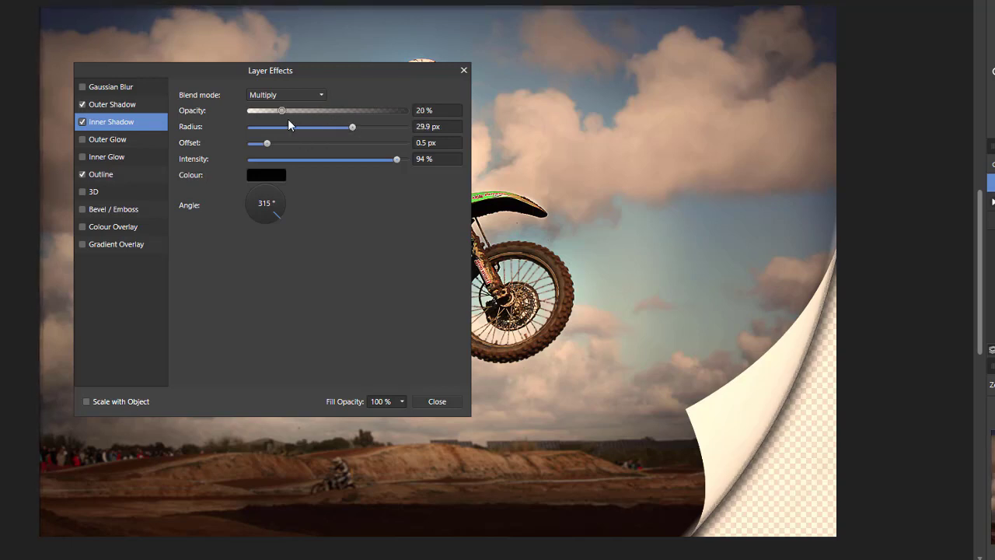
pyautogui.moveTo(281, 111); pyautogui.dragTo(269, 111)
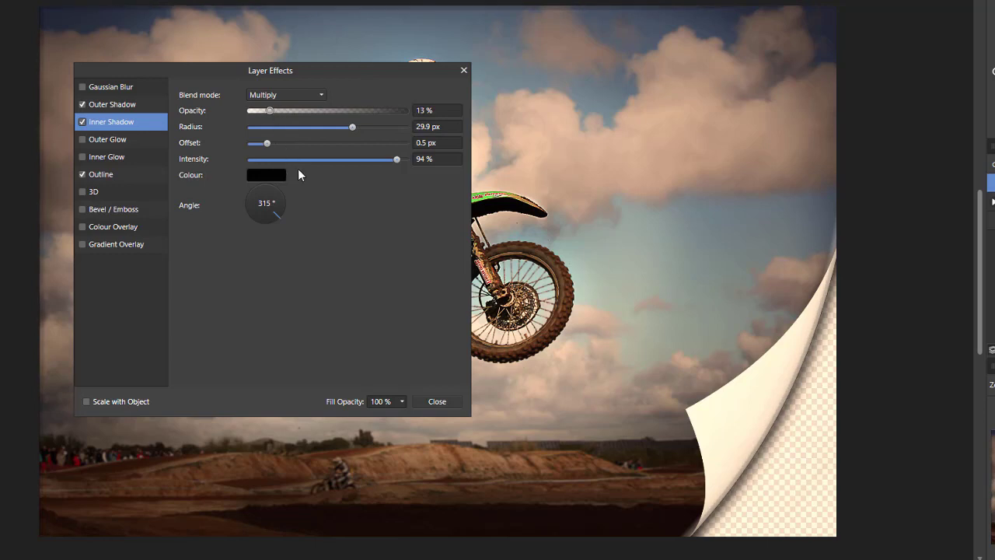
pyautogui.moveTo(268, 146)
pyautogui.mouseDown()
pyautogui.moveTo(342, 147)
pyautogui.moveTo(232, 157)
pyautogui.moveTo(267, 161)
pyautogui.mouseUp()
pyautogui.moveTo(401, 159); pyautogui.dragTo(303, 165)
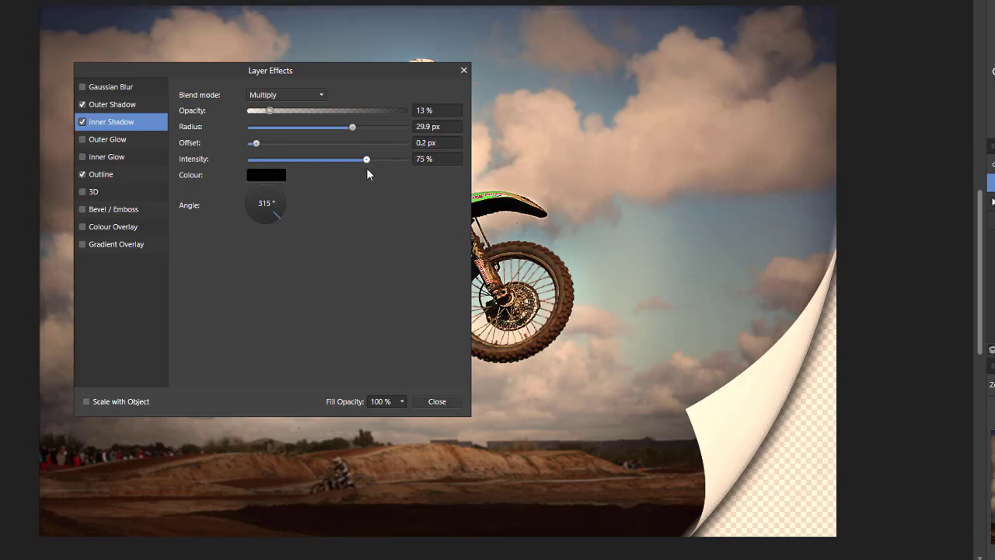
pyautogui.moveTo(368, 173); pyautogui.dragTo(336, 171)
pyautogui.moveTo(258, 144)
pyautogui.mouseDown()
pyautogui.moveTo(292, 147)
pyautogui.moveTo(258, 151)
pyautogui.mouseUp()
pyautogui.moveTo(348, 134); pyautogui.dragTo(314, 158)
pyautogui.moveTo(278, 109); pyautogui.dragTo(350, 123)
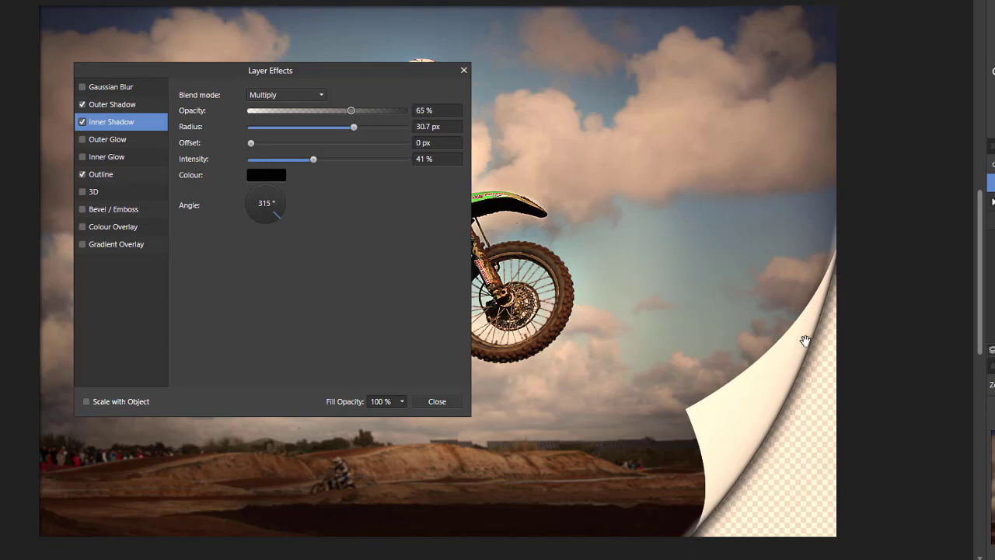
# - Close Layer Effects, zoom in to inspect the shaded curl edge, then zoom back out
pyautogui.click(438, 402)
pyautogui.scroll(2, 913, 454)
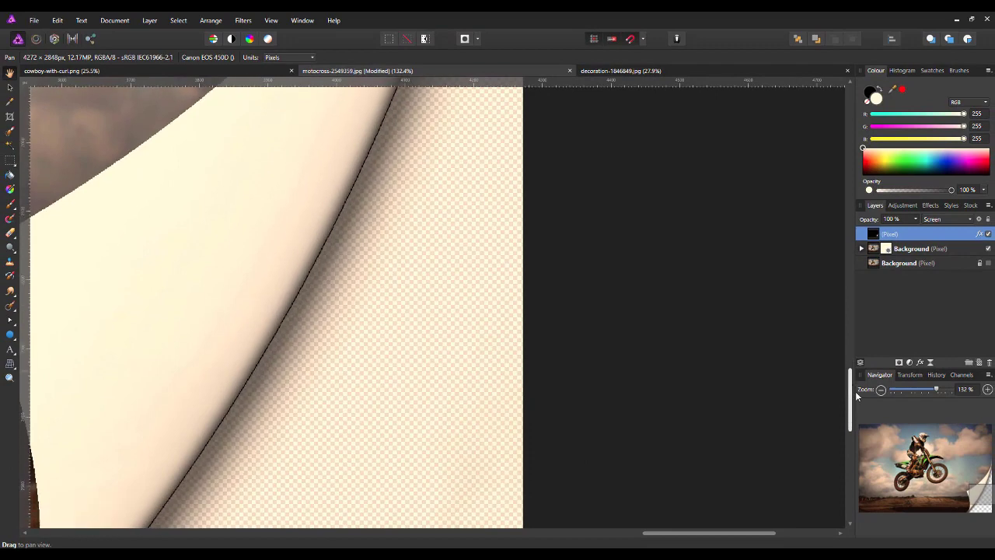
pyautogui.moveTo(856, 397); pyautogui.dragTo(856, 354)
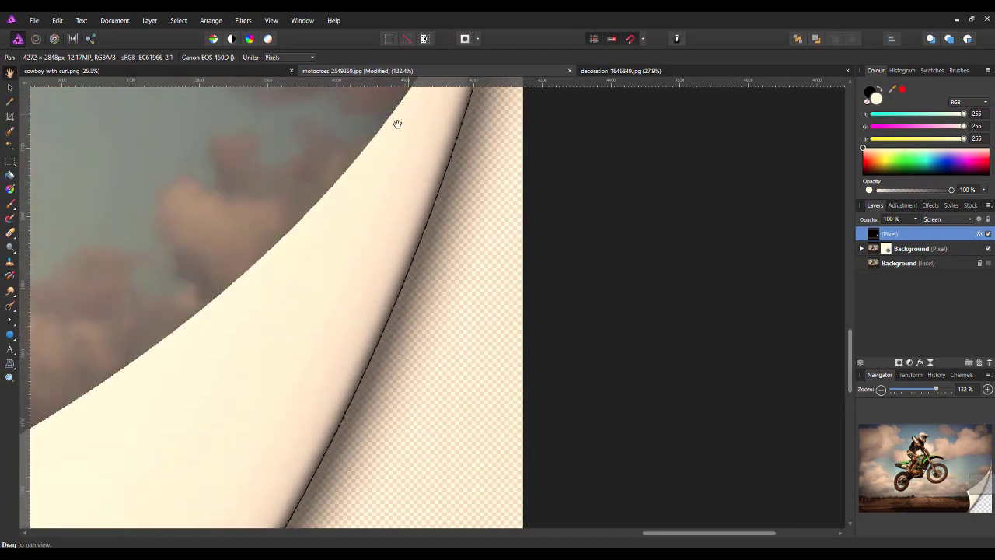
pyautogui.scroll(-4, 239, 377)
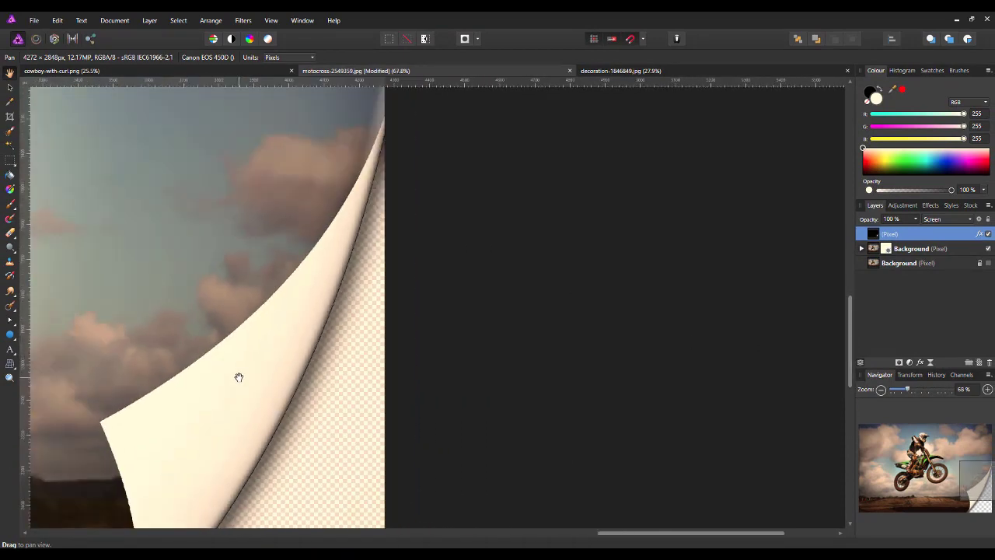
pyautogui.scroll(-2, 239, 377)
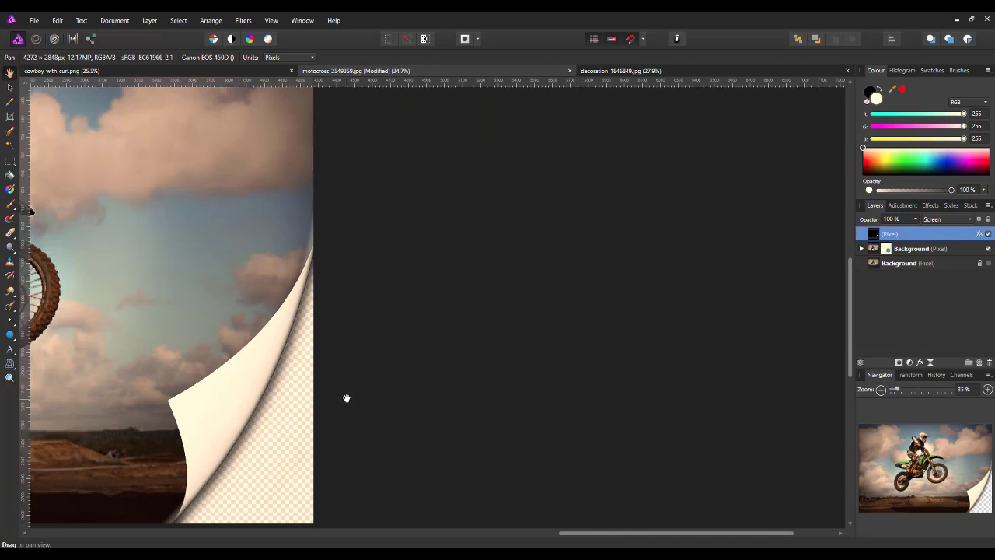
pyautogui.scroll(-1, 347, 398)
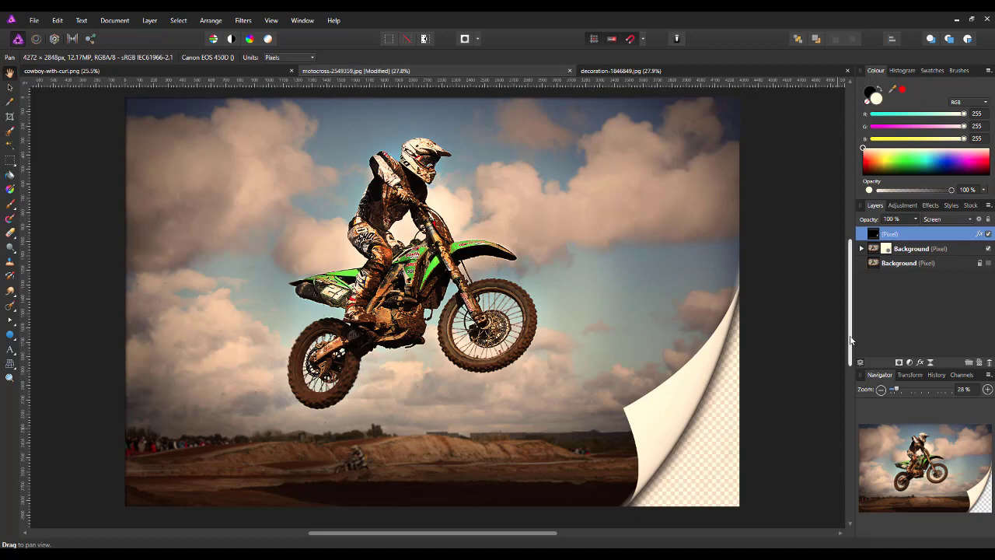
pyautogui.moveTo(852, 347); pyautogui.dragTo(851, 347)
# - Flatten the document via Document > Flatten and copy the resulting single Pixel layer
pyautogui.click(150, 21)
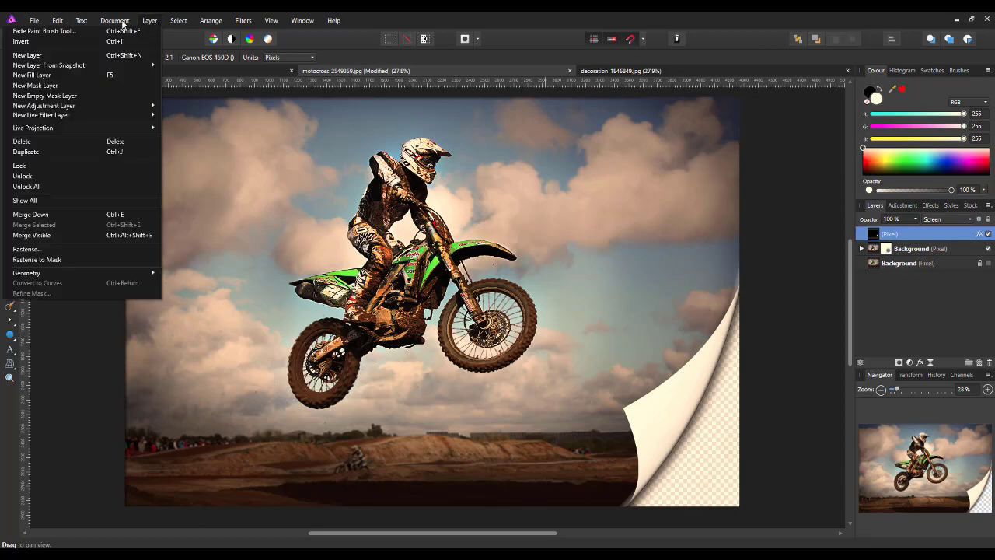
pyautogui.click(123, 21)
pyautogui.click(20, 220)
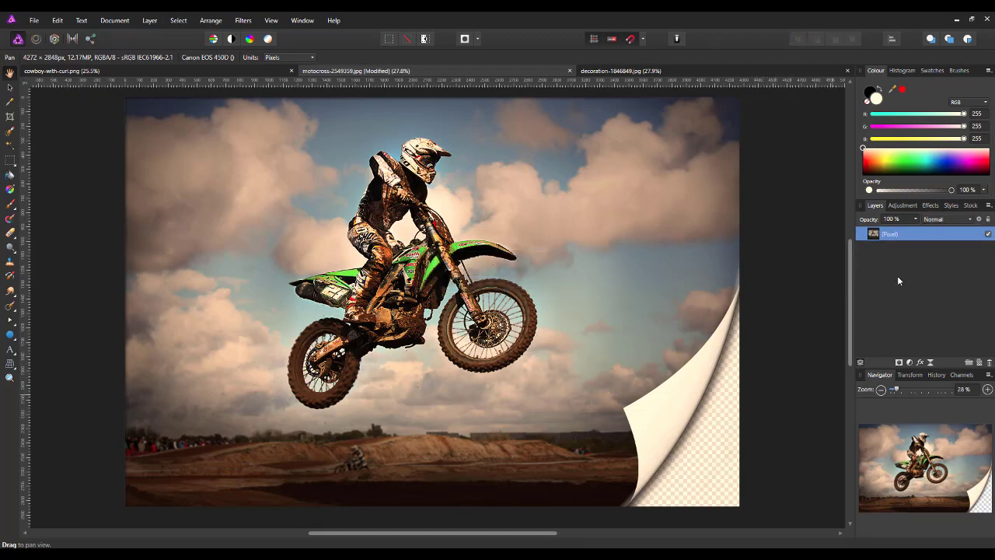
pyautogui.rightClick(908, 236)
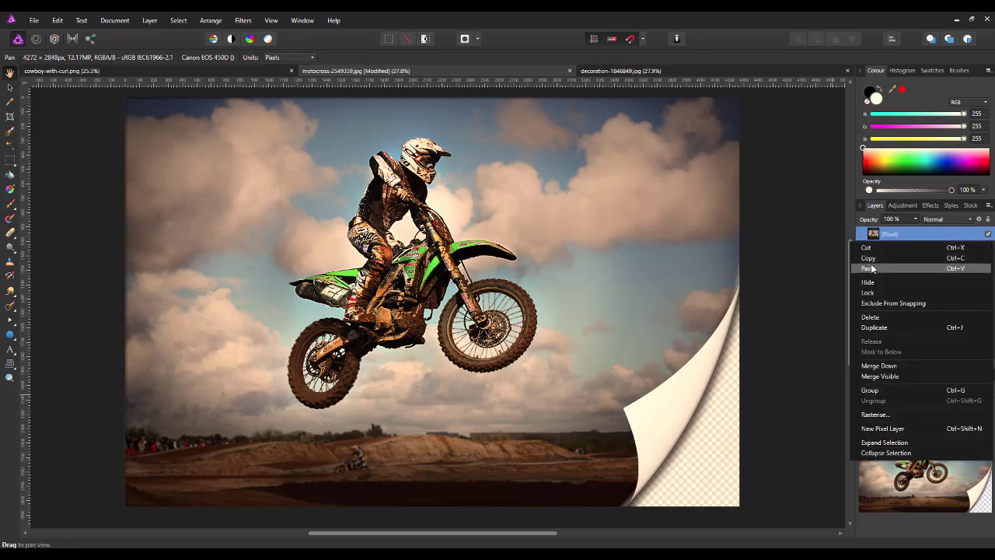
pyautogui.click(869, 261)
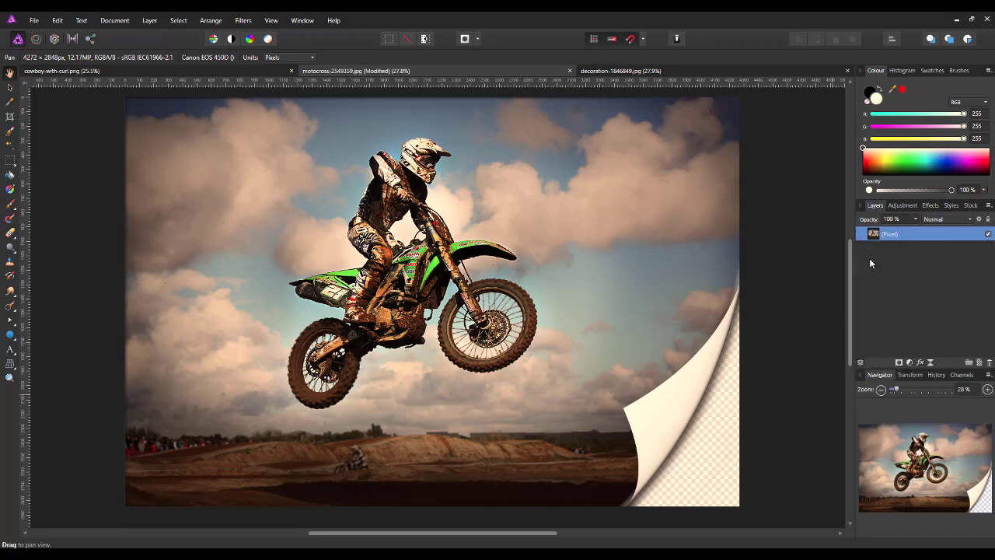
# - Paste the flattened motocross photo into decoration-1846849.jpg over the wooden planks
pyautogui.click(612, 72)
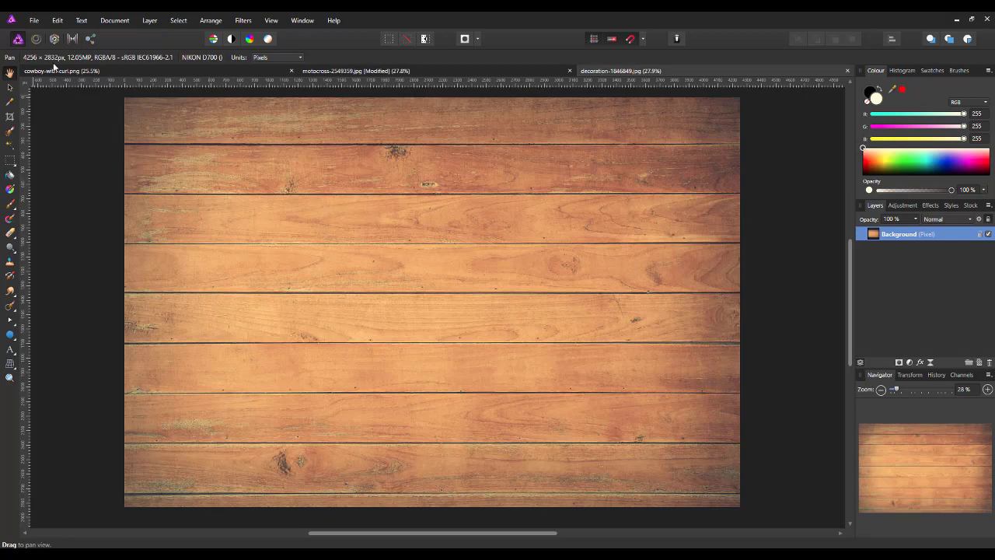
pyautogui.click(59, 22)
pyautogui.click(46, 87)
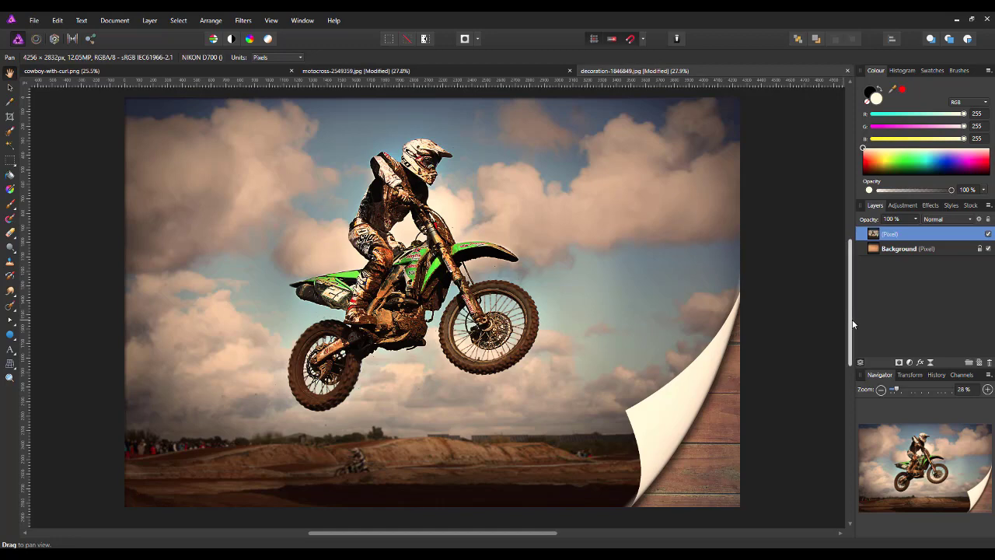
pyautogui.scroll(2, 852, 329)
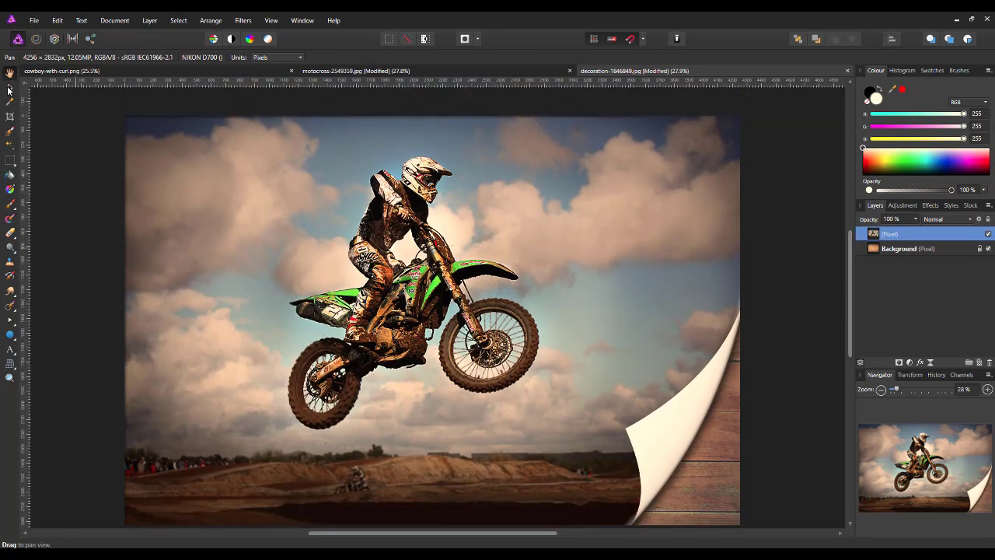
# - Resize the motocross layer from its top-right handle around its centre and nudge it upward
pyautogui.click(8, 88)
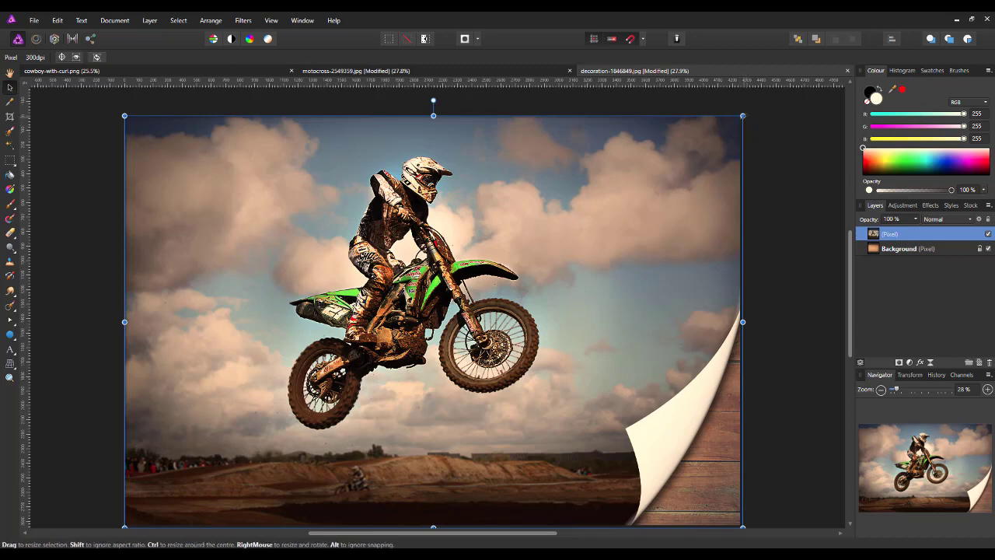
pyautogui.moveTo(743, 115); pyautogui.dragTo(611, 203)
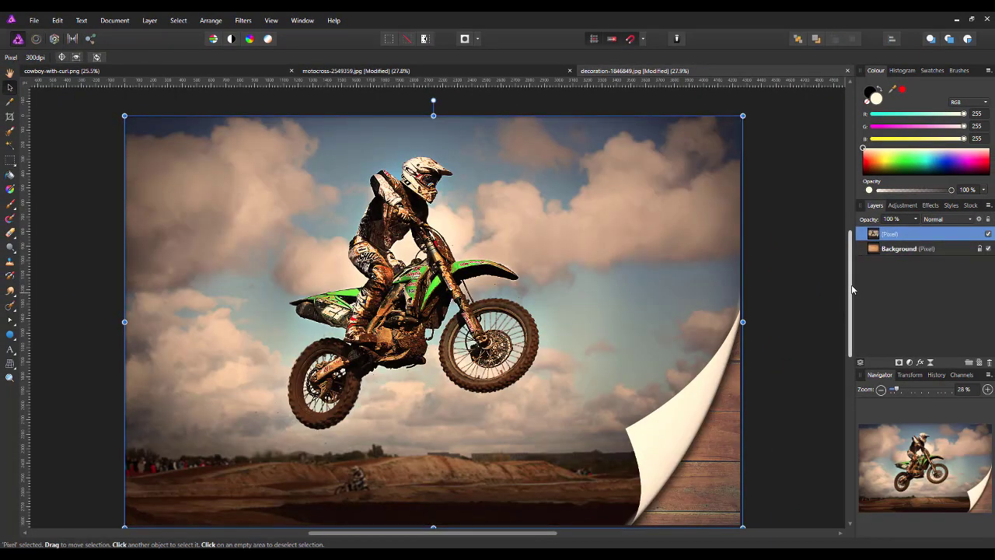
pyautogui.moveTo(851, 284); pyautogui.dragTo(855, 300)
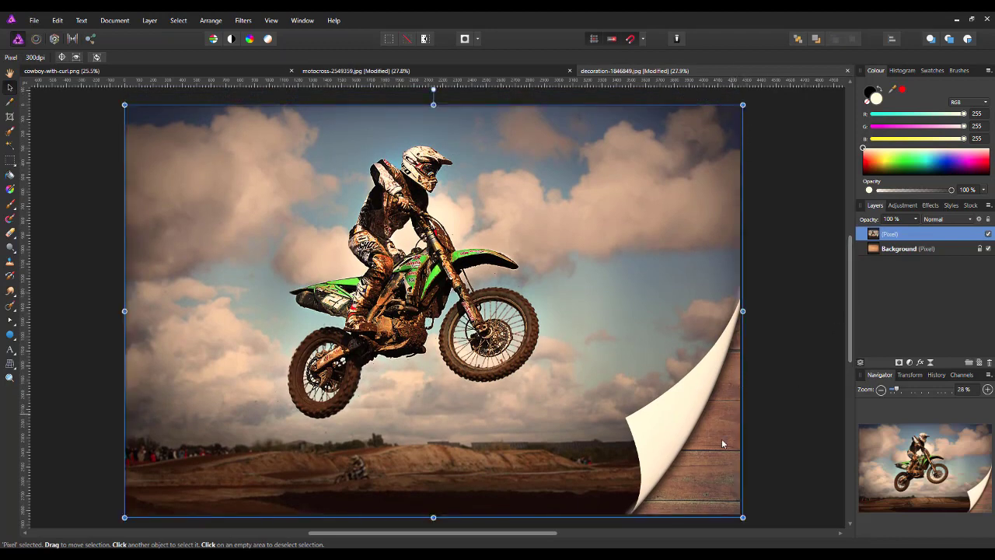